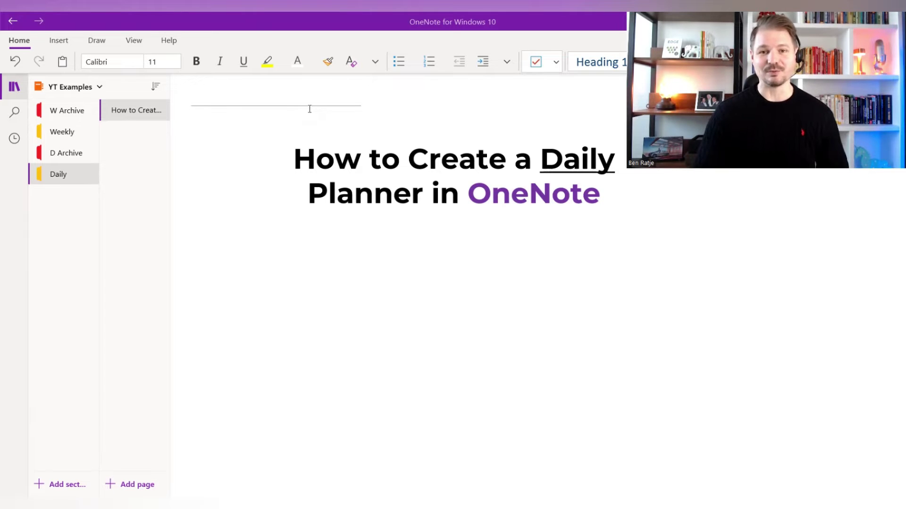
- Add the numbered item '1. Template' below the How to Create a Daily Planner title
left_click(419, 254)
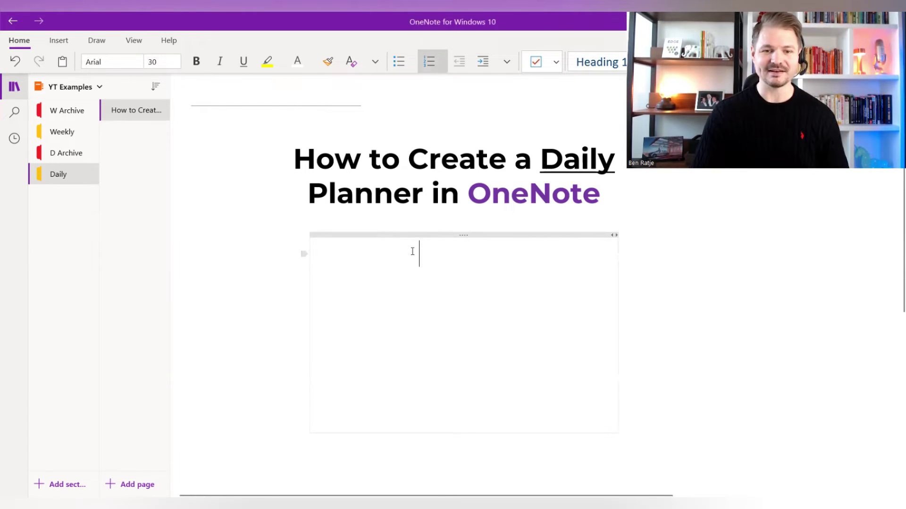
type("Template")
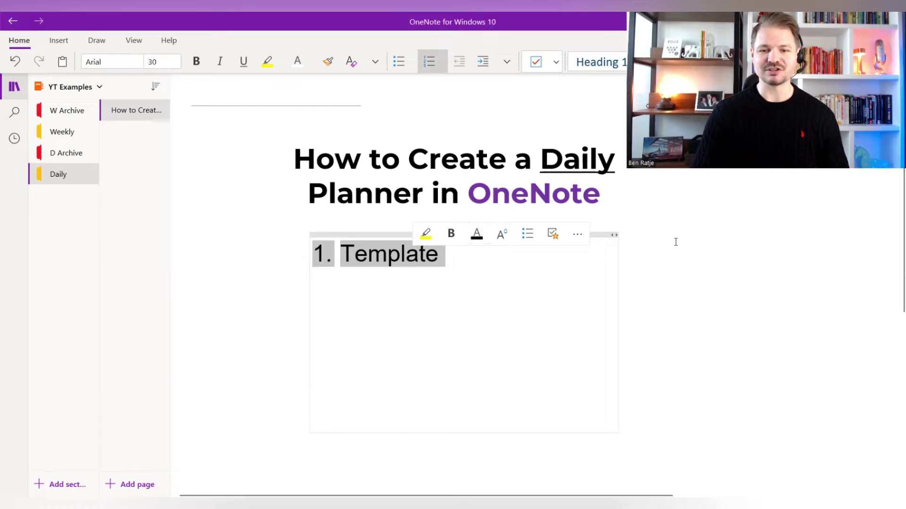
left_click(676, 242)
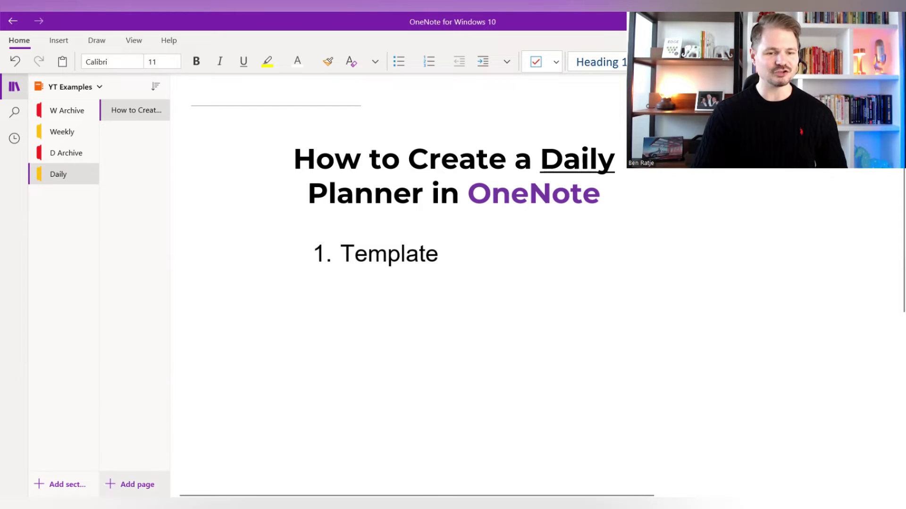
- Add a page titled 'D Template' to the Daily section, then go back to the How to Create page
left_click(132, 485)
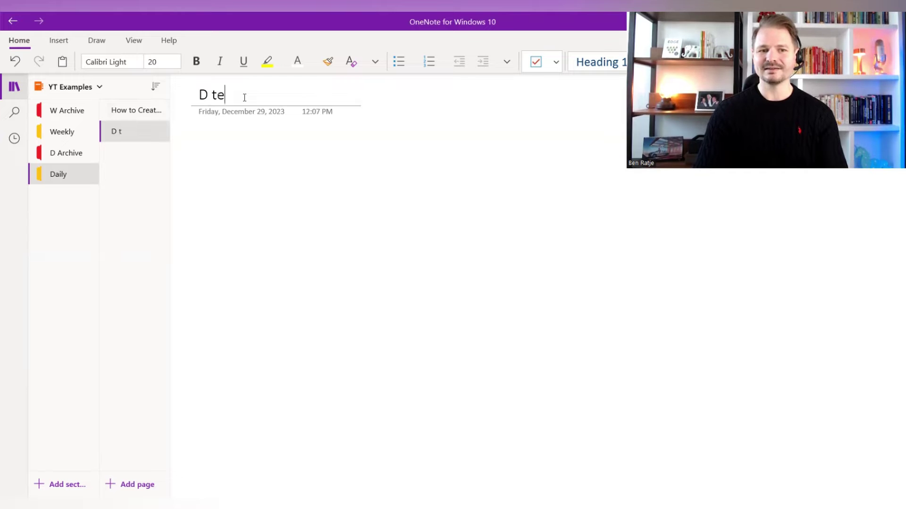
type("D Template")
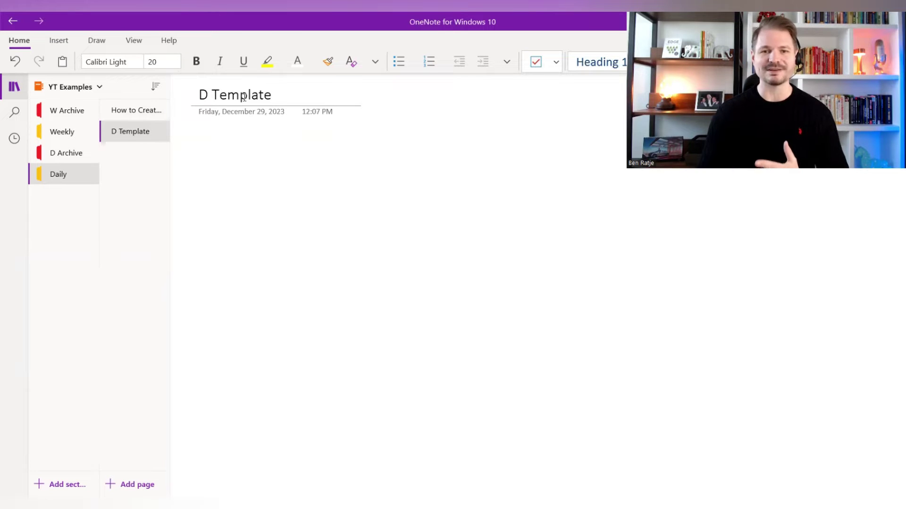
left_click(137, 111)
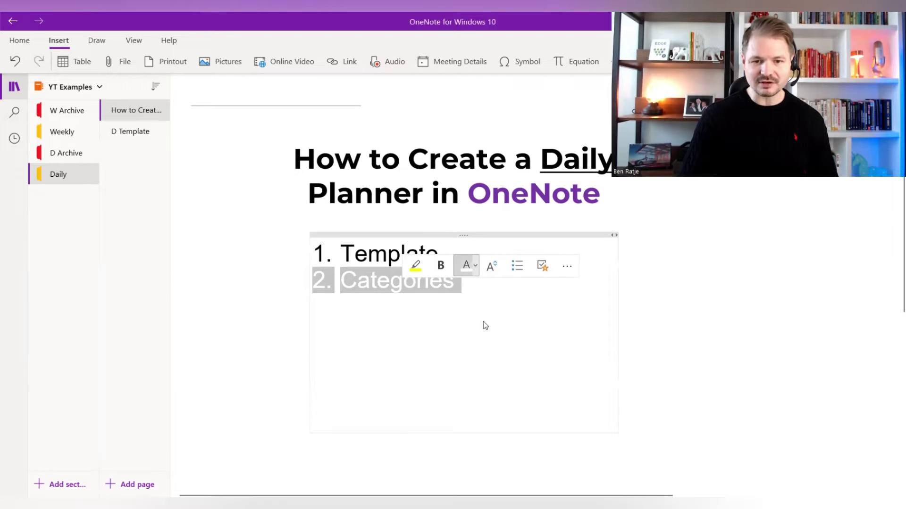
- Insert a 2 x 7 table on the D Template page and widen both columns
left_click(659, 246)
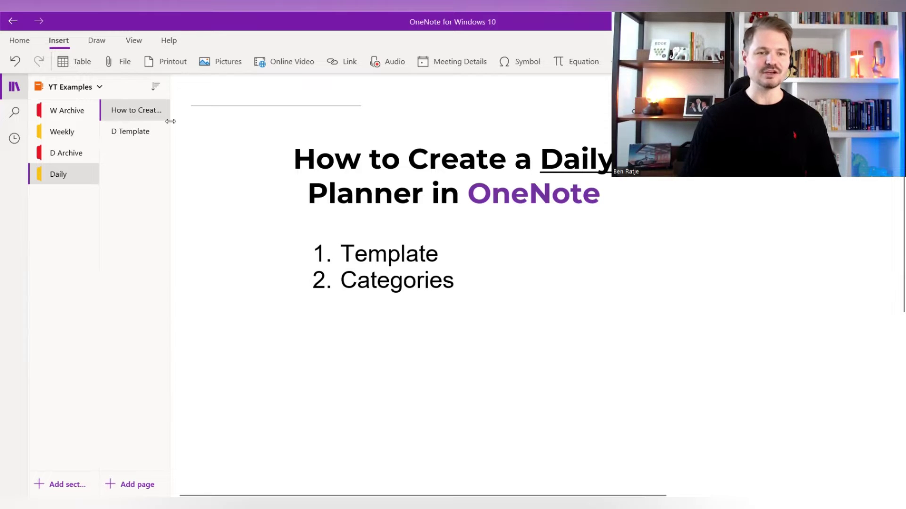
left_click(163, 133)
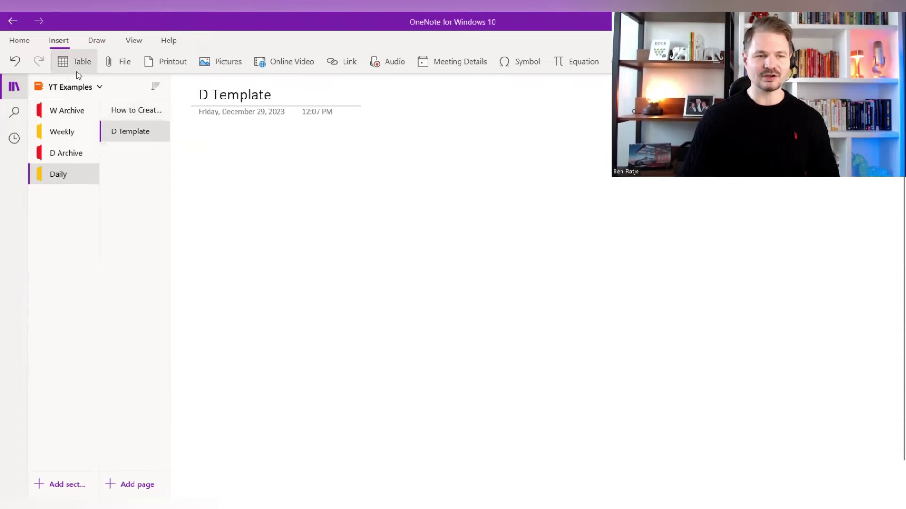
left_click(66, 66)
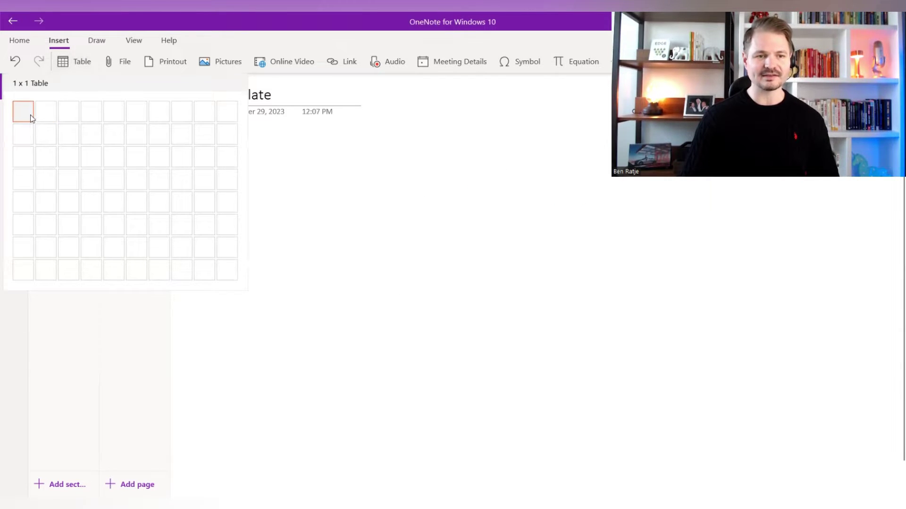
left_click(43, 241)
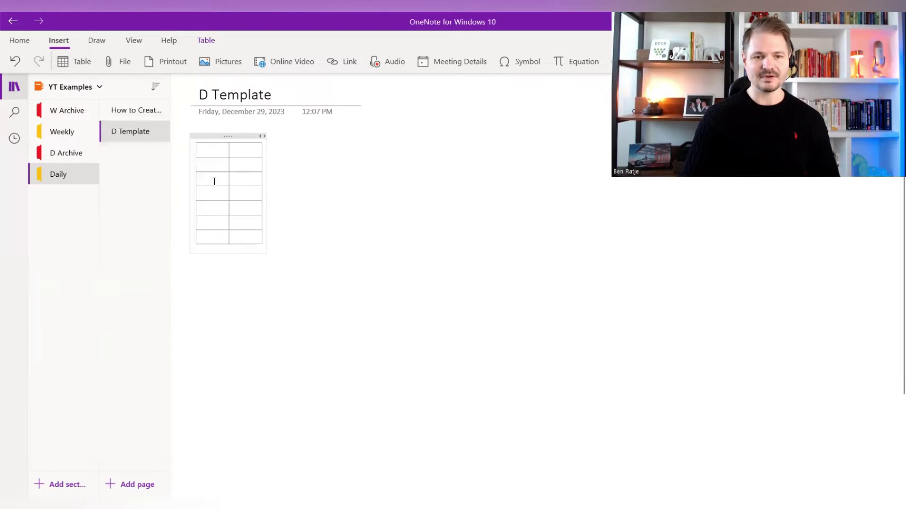
left_click_drag(227, 149, 279, 155)
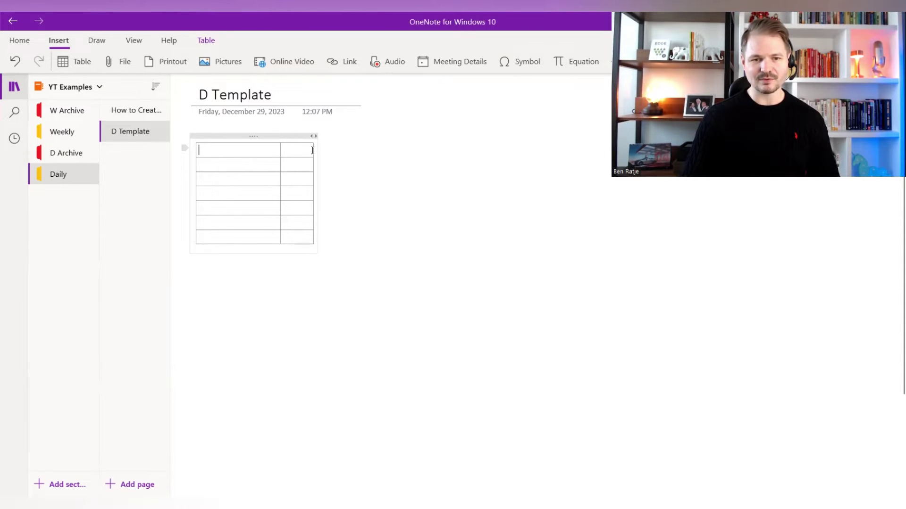
left_click_drag(312, 150, 391, 153)
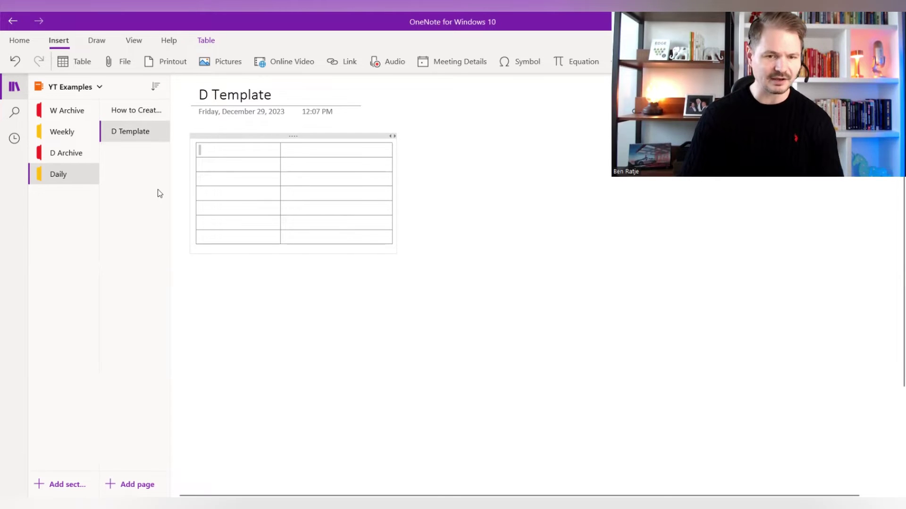
- Set the D Template table's text size to 14
key("ctrl+a")
key("ctrl+a")
key("ctrl+a")
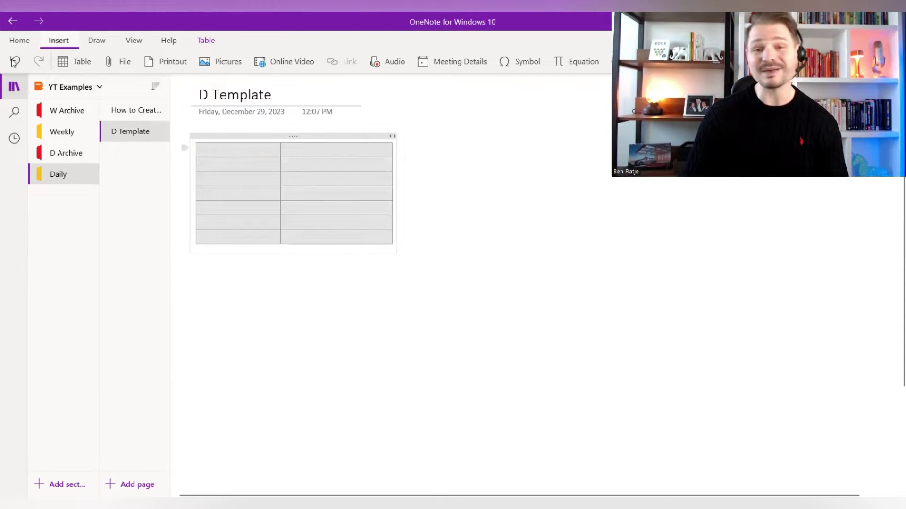
left_click(20, 40)
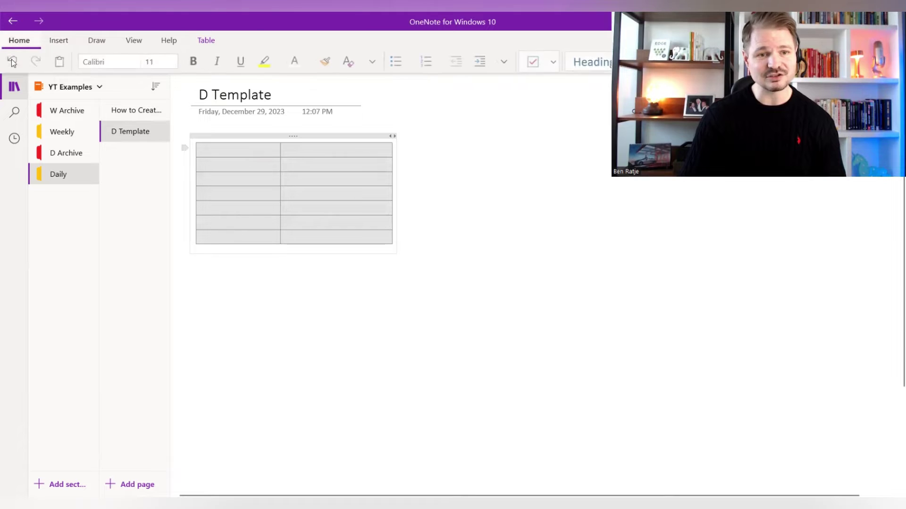
left_click(177, 62)
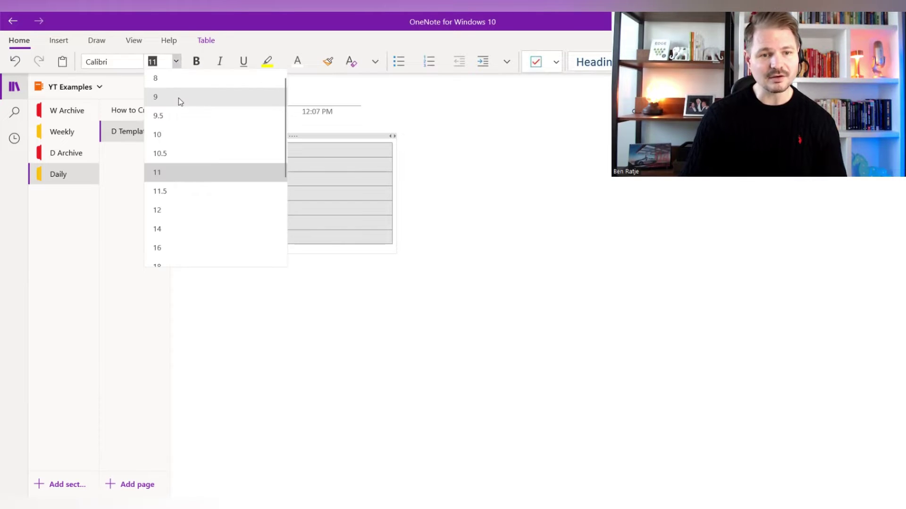
left_click(186, 210)
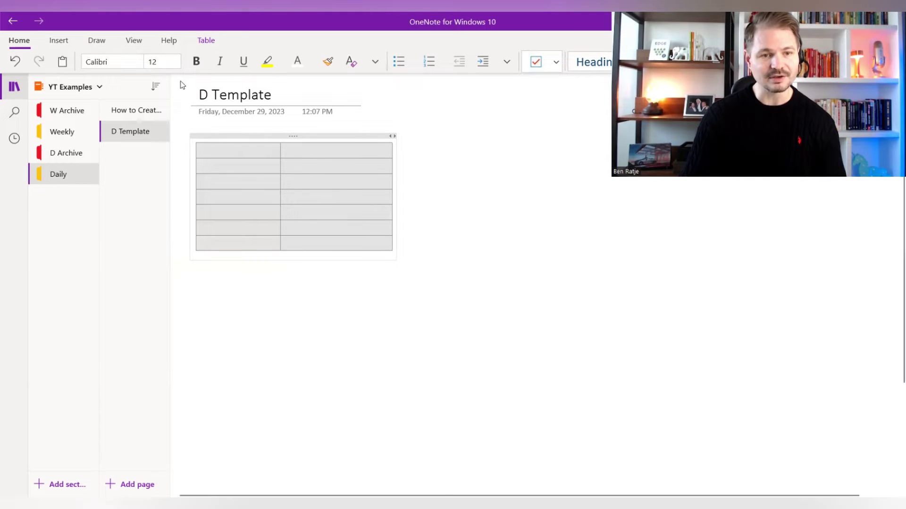
left_click(176, 62)
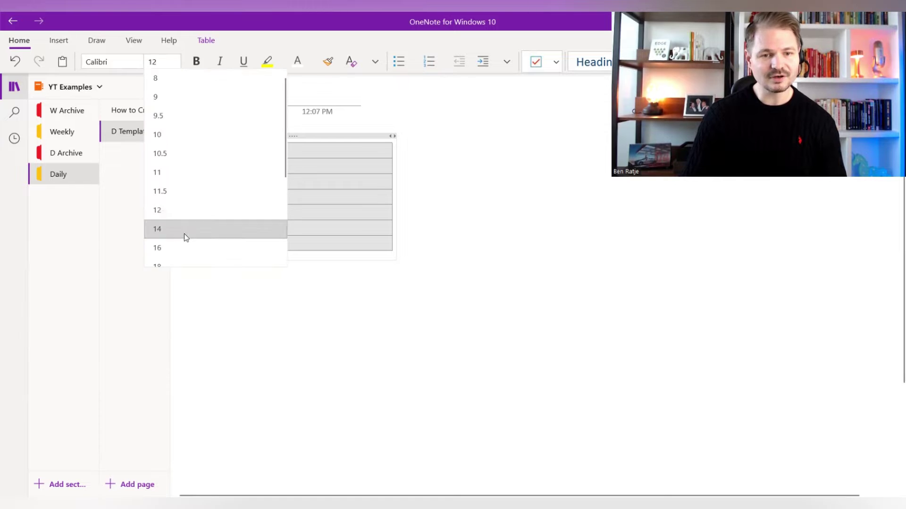
left_click(184, 234)
- Enter Online, Corporate, YouTube and Energy in the first four category cells
left_click(256, 154)
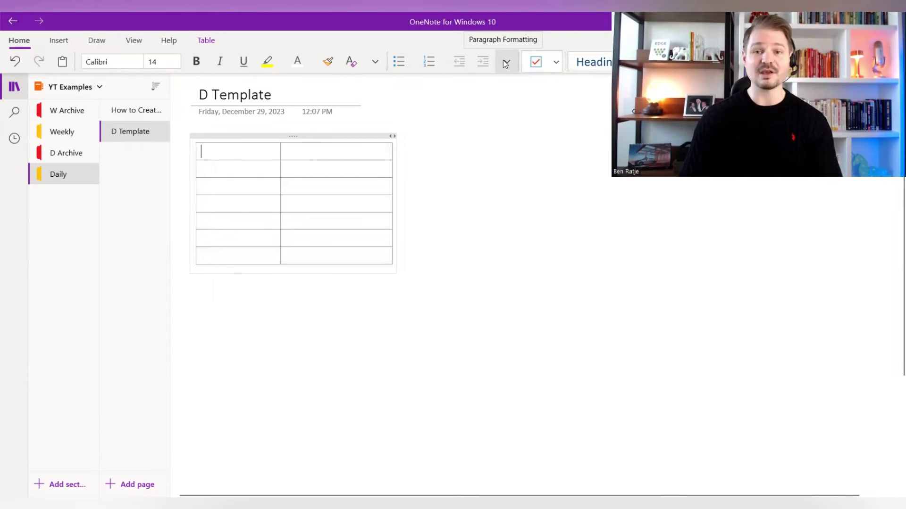
type("Online")
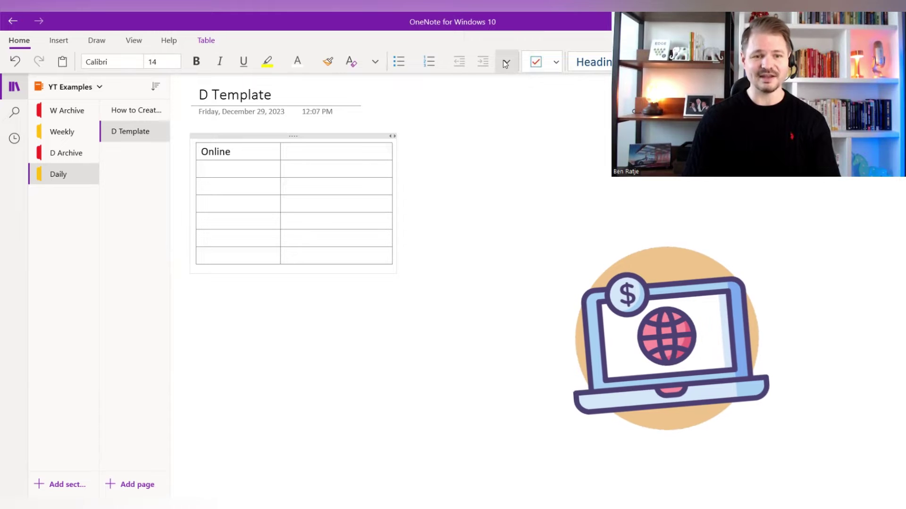
key("Down")
type("Cor")
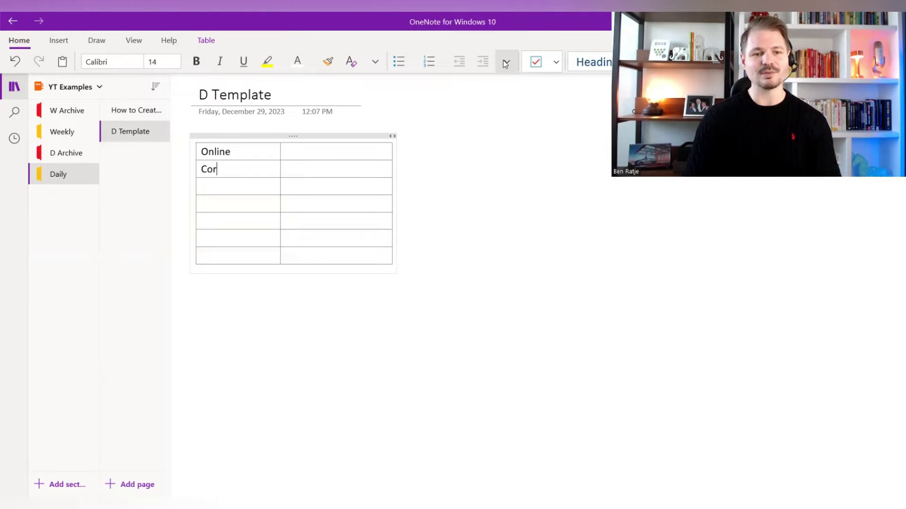
type("porate")
key("Down")
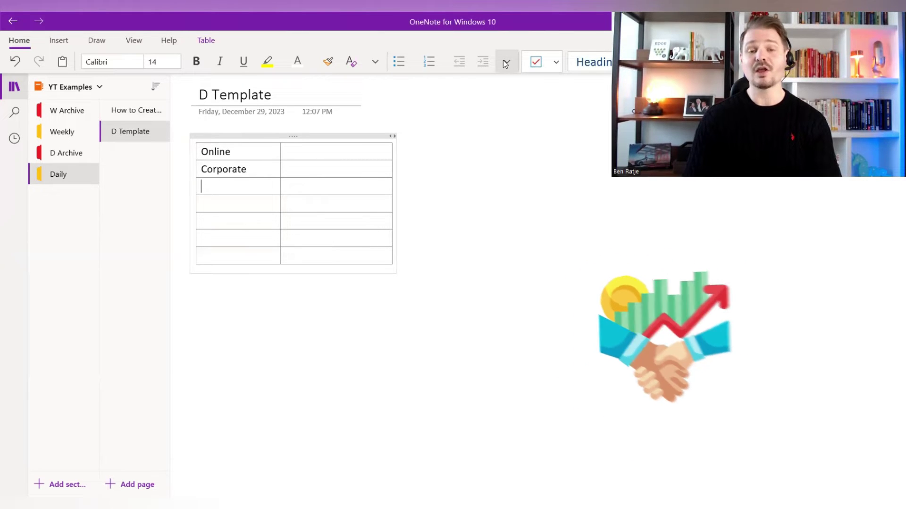
type("YouTube")
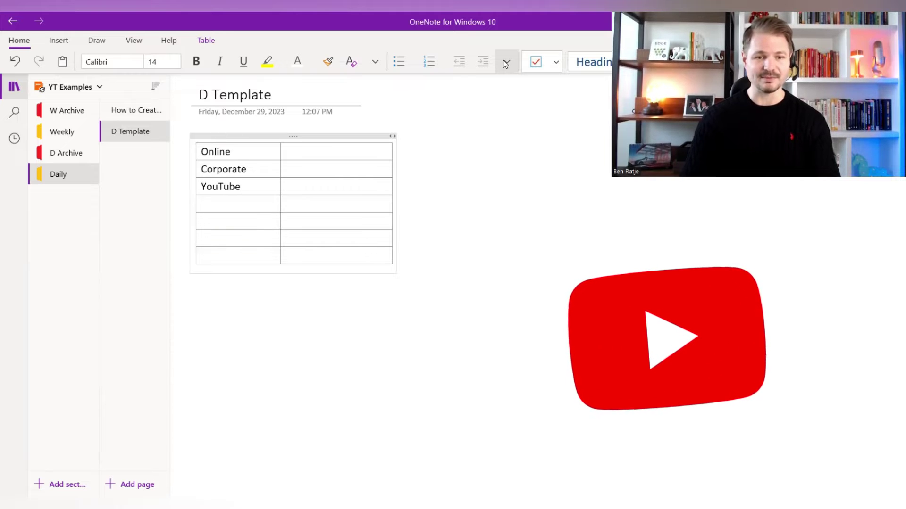
key("Down")
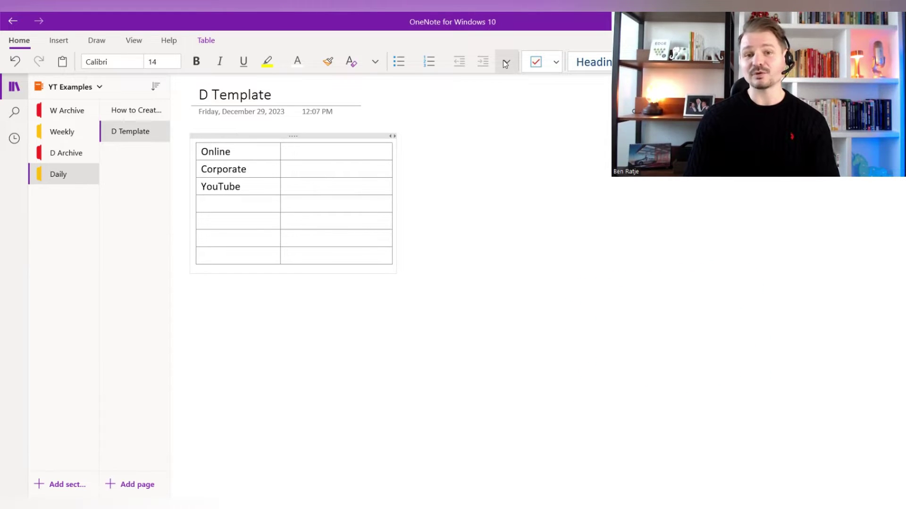
type("Energy")
- Add Relationships, Money and Growth to the remaining category cells
key("Down")
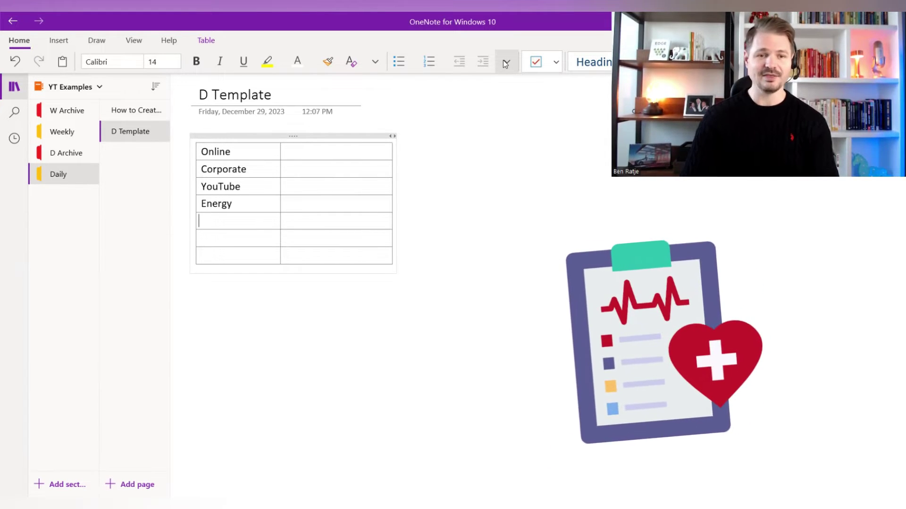
type("Relation")
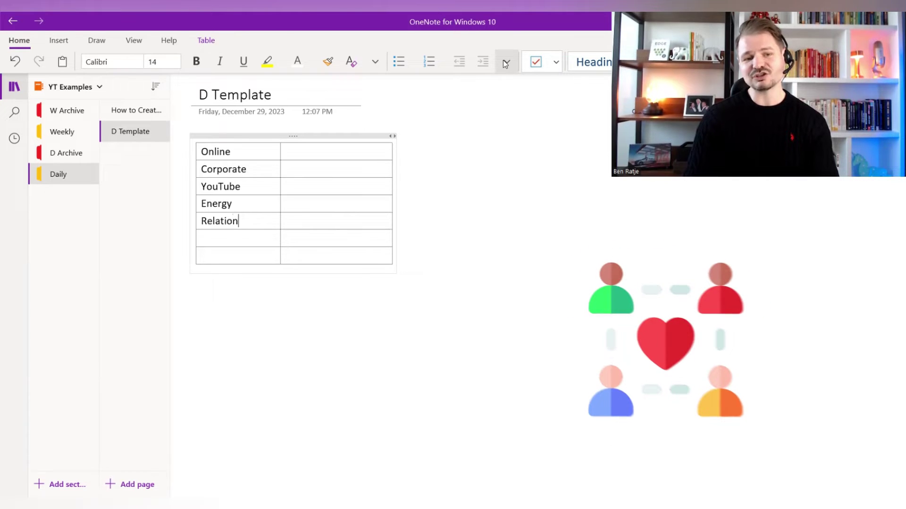
type("ships")
key("BackSpace")
key("BackSpace")
key("BackSpace")
key("BackSpace")
type("i")
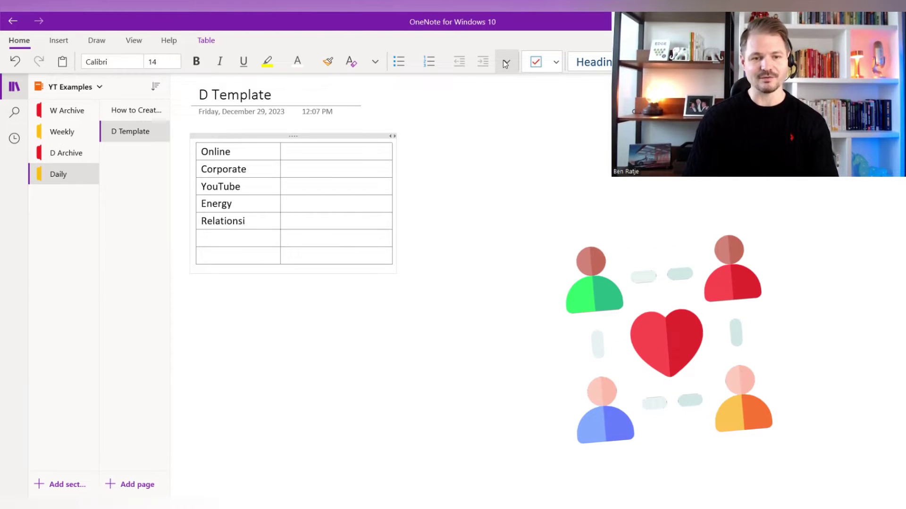
key("BackSpace")
type("hips")
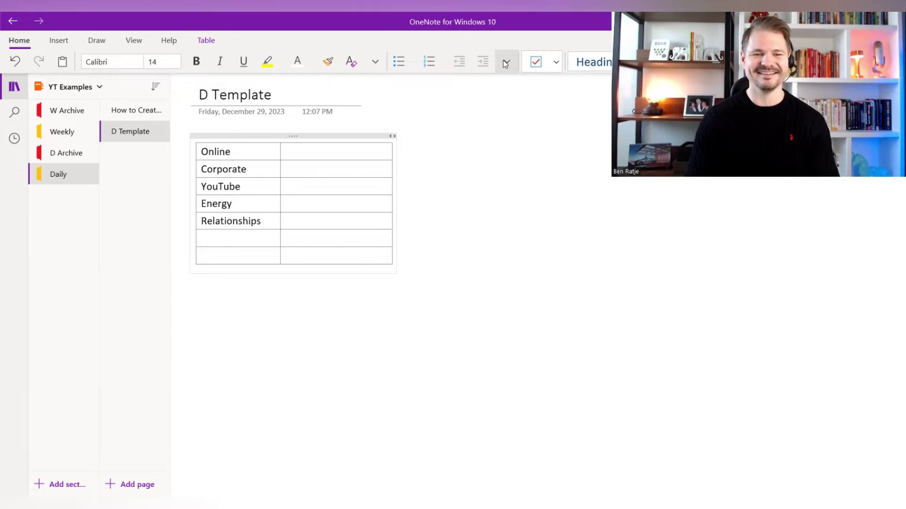
key("Down")
type("Money")
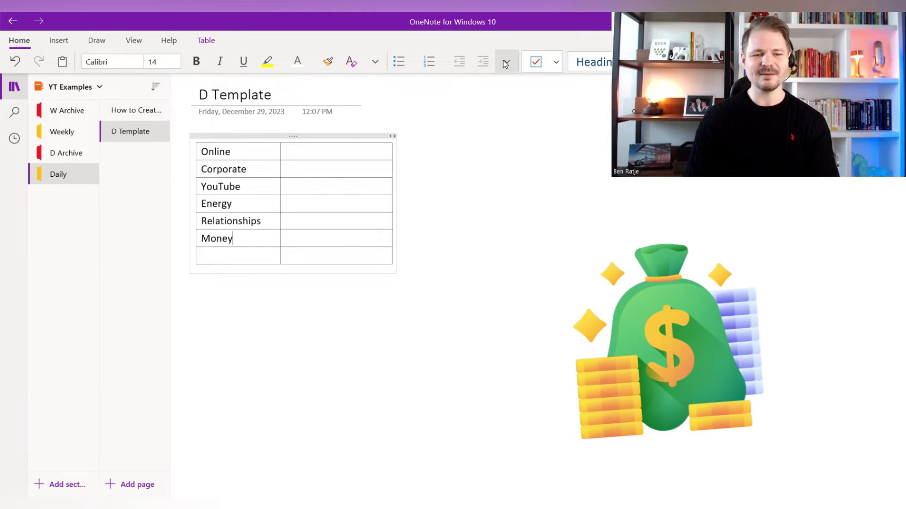
key("Down")
type("Growth")
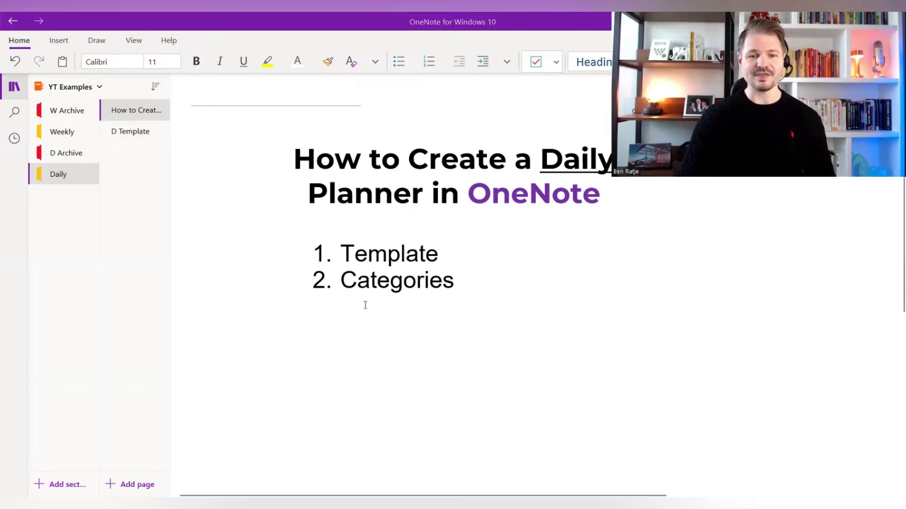
- Add 'Use Colors!!!' as the third numbered point, then reopen the D Template page
key("ctrl+z")
left_click(677, 271)
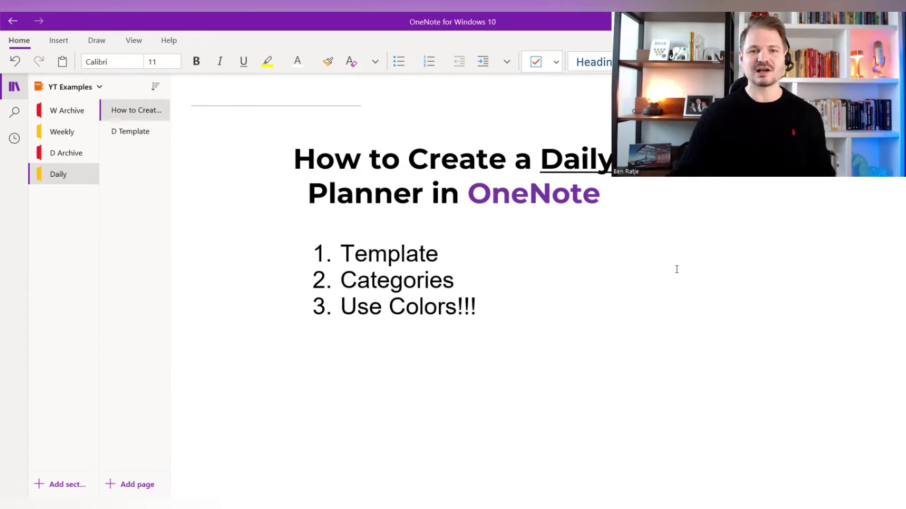
left_click(142, 133)
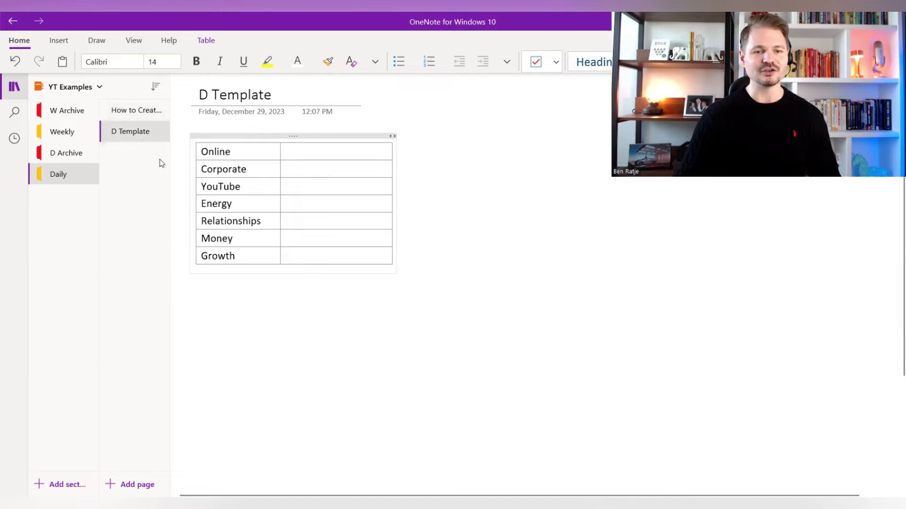
- Shade Online orange, Corporate light green, YouTube light red and Energy yellow
right_click(253, 155)
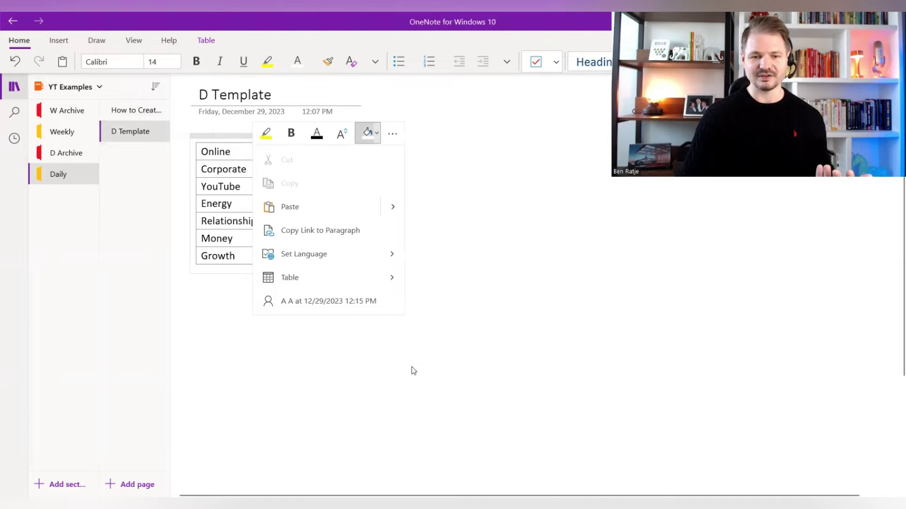
key("Escape")
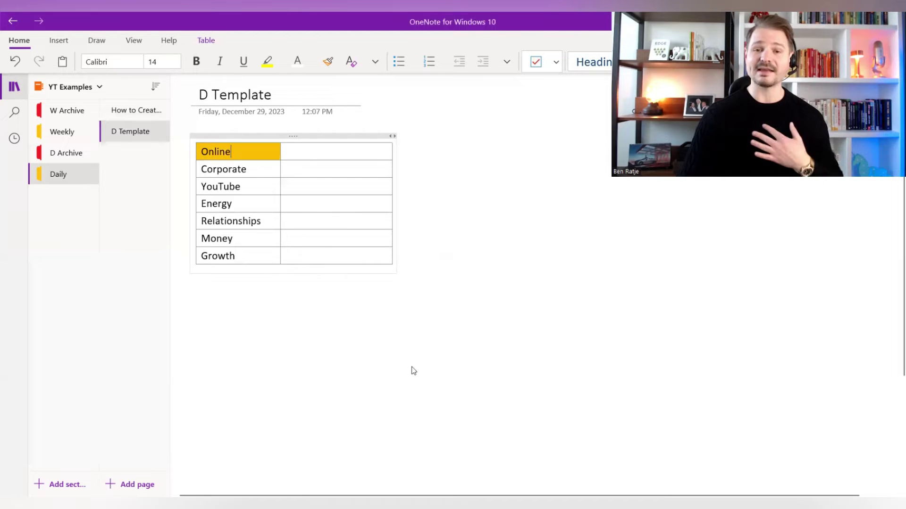
right_click(269, 171)
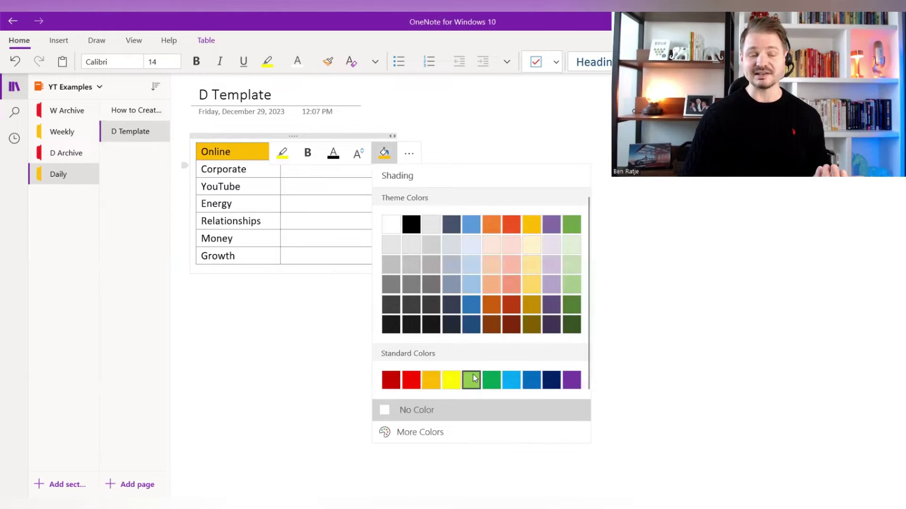
left_click(473, 377)
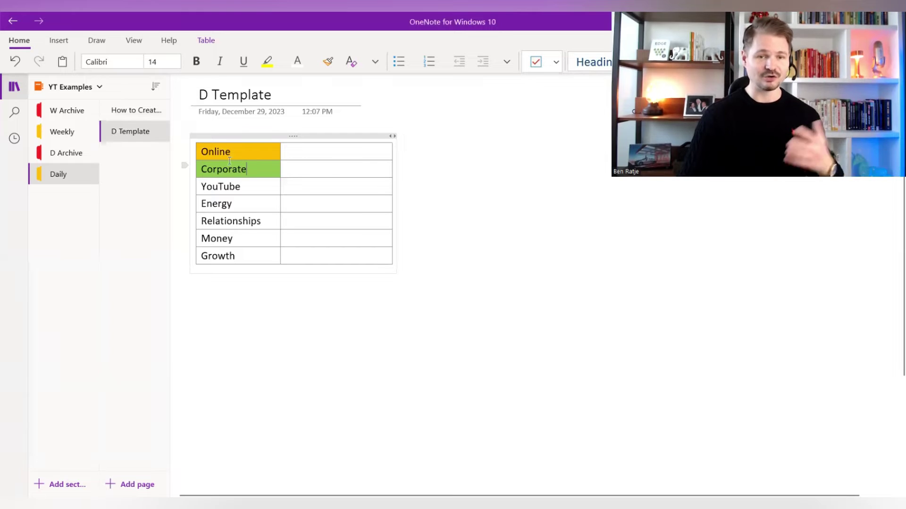
right_click(348, 194)
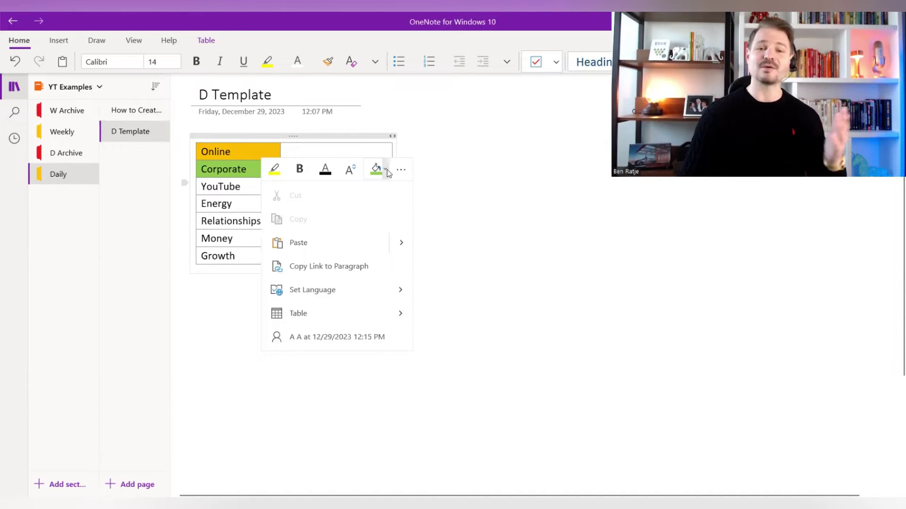
left_click(381, 170)
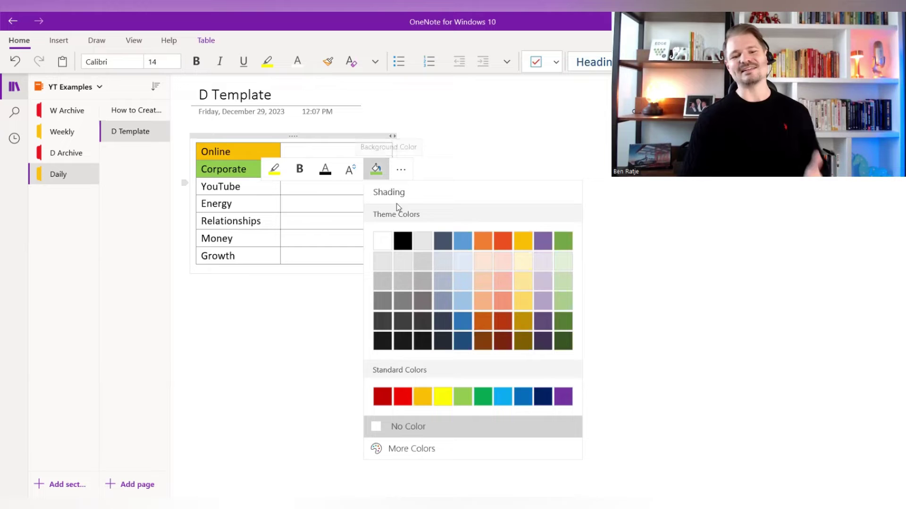
left_click(502, 283)
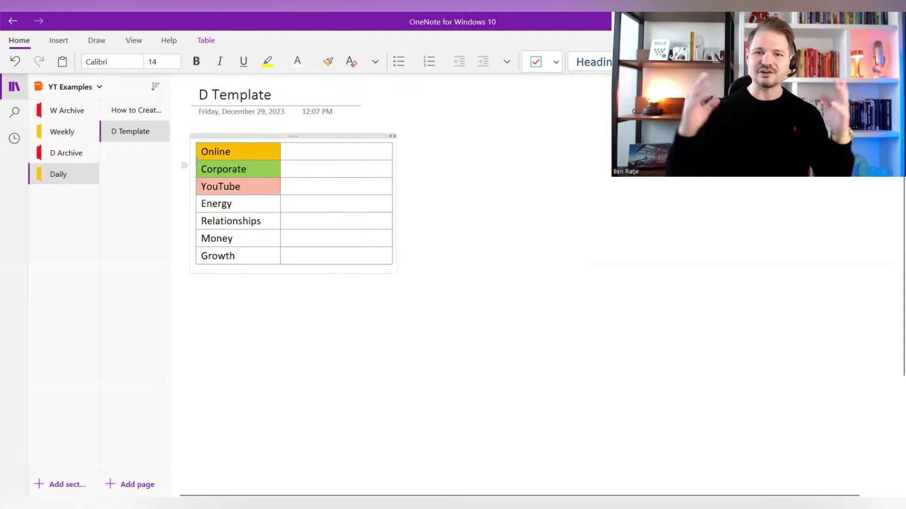
right_click(250, 205)
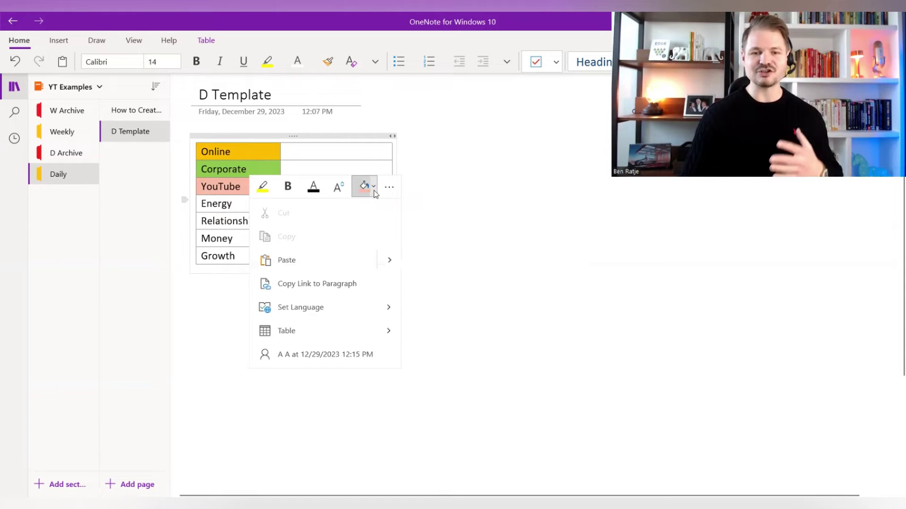
left_click(373, 186)
left_click(429, 413)
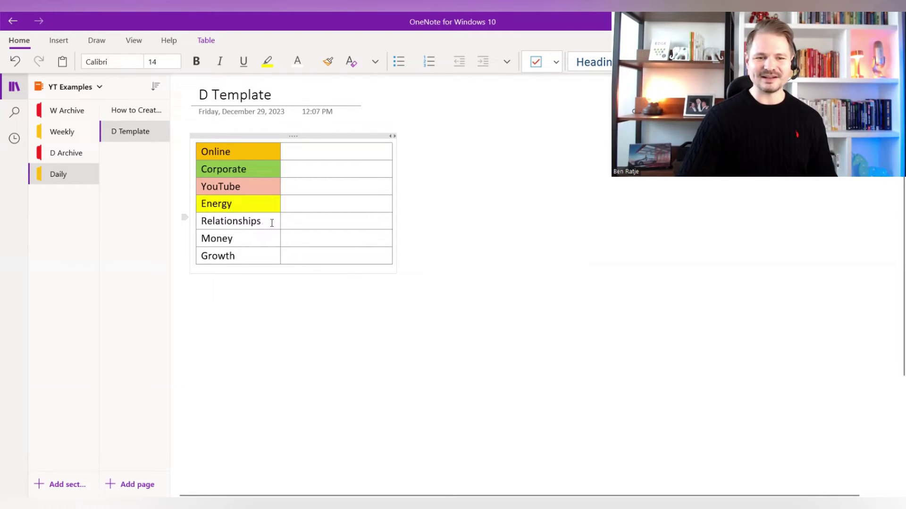
- Shade Relationships red, Money blue and Growth light peach
right_click(349, 217)
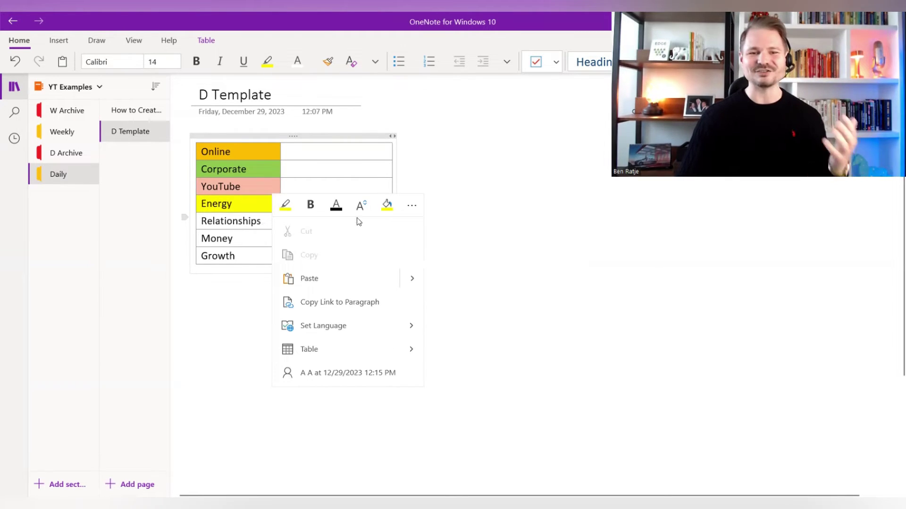
left_click(398, 211)
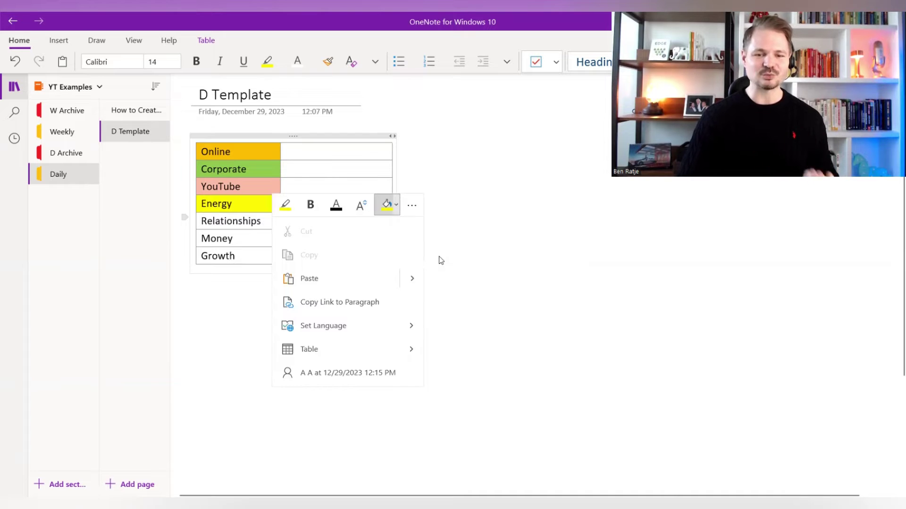
left_click(412, 431)
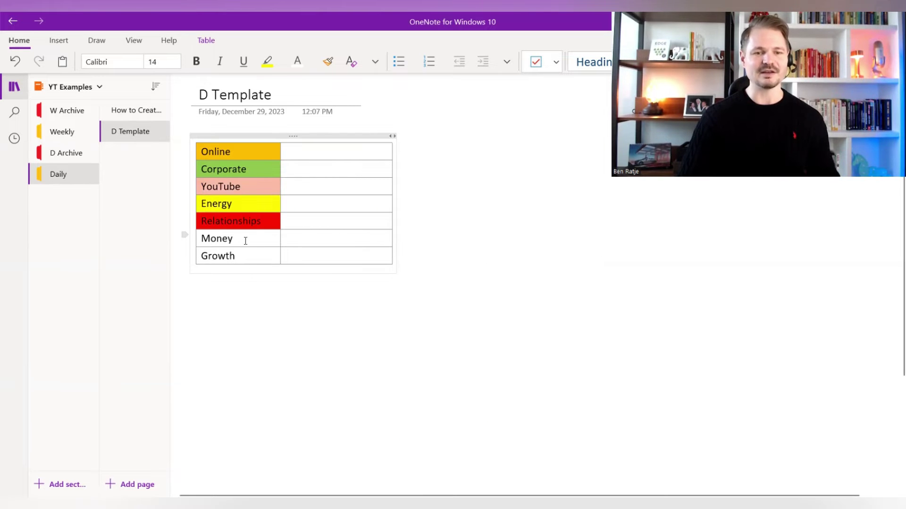
right_click(342, 231)
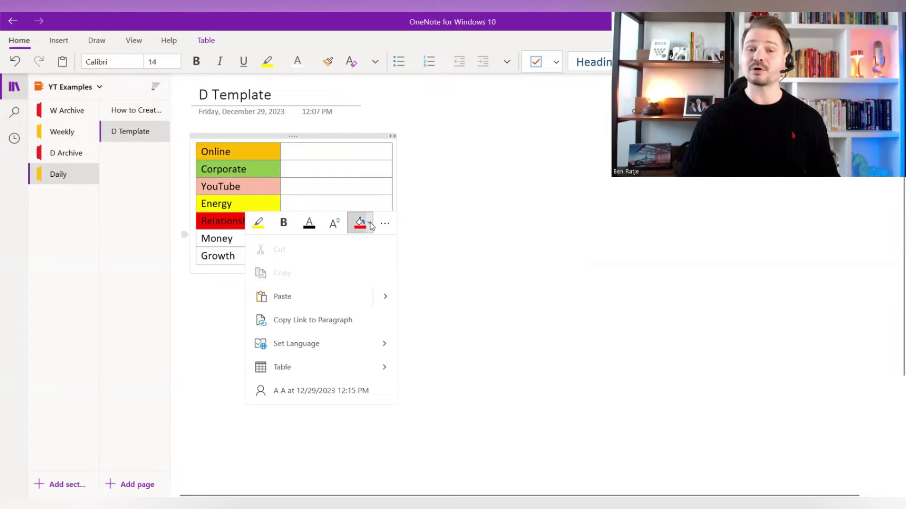
left_click(367, 225)
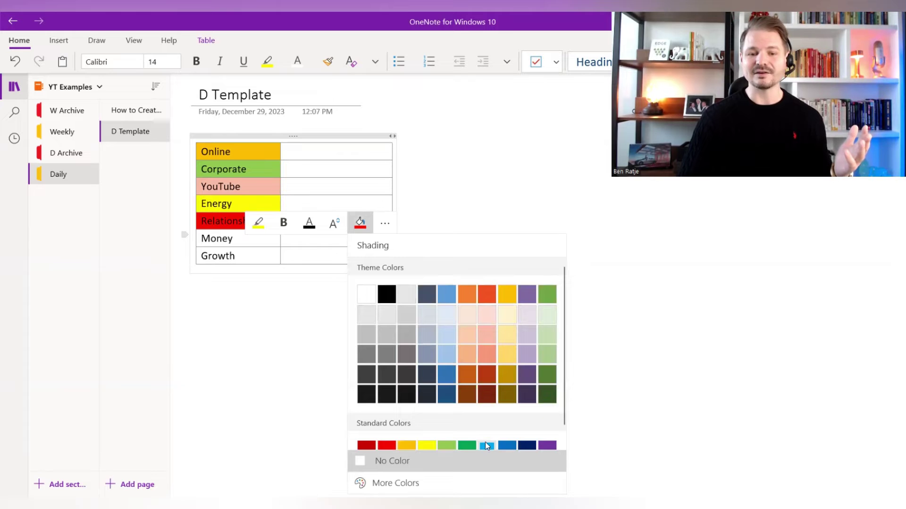
left_click(485, 443)
left_click(256, 257)
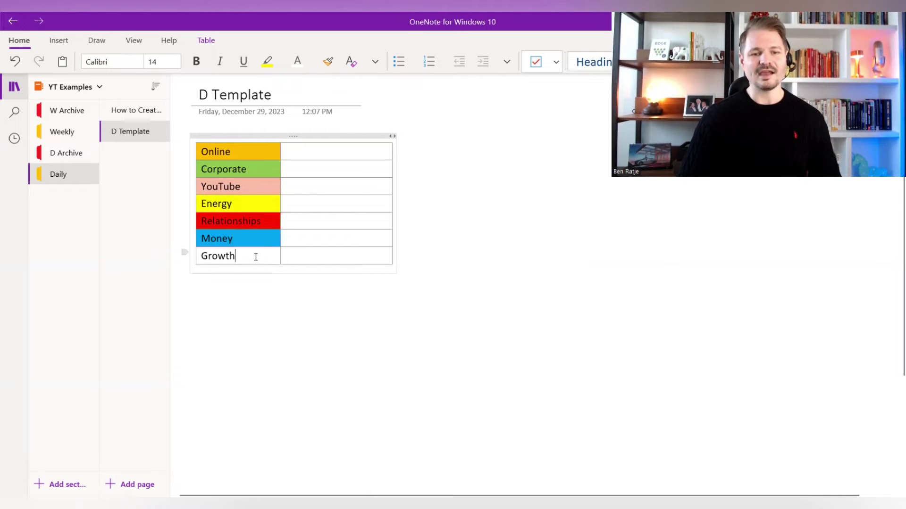
right_click(359, 240)
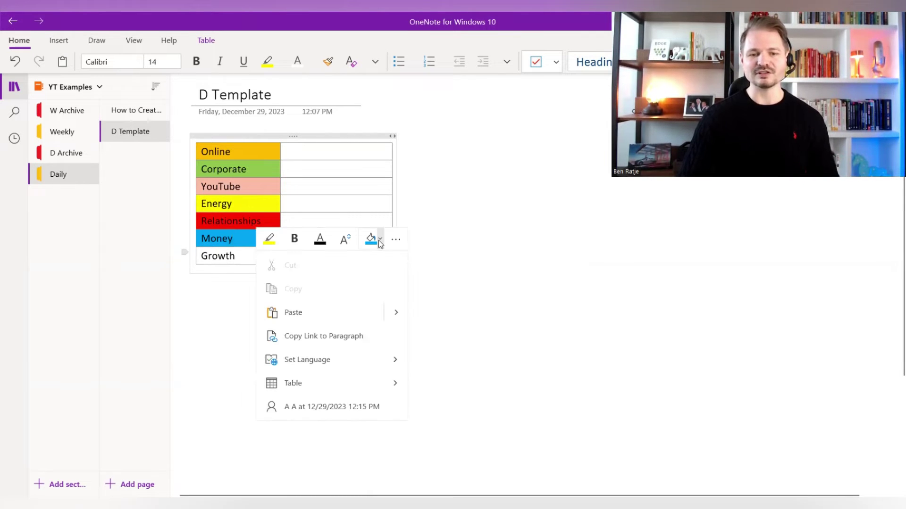
left_click(378, 240)
left_click(477, 350)
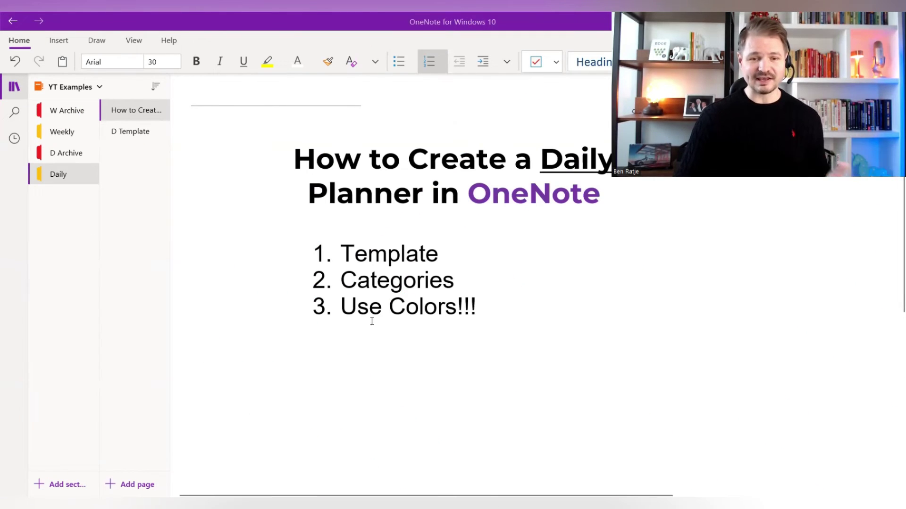
- Add '4. Brainstorm' to the overview list, then return to D Template
key("ctrl+y")
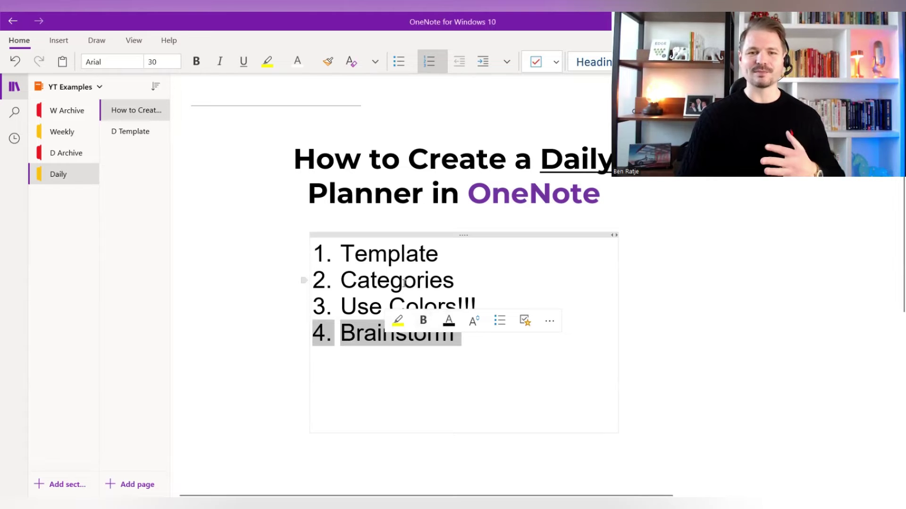
left_click(137, 129)
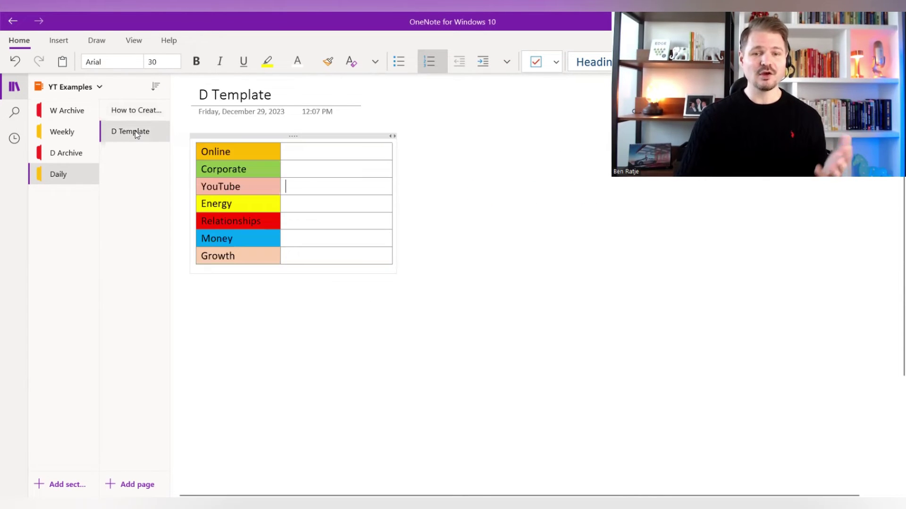
- Enter '2 Coaching Sessions' as the Online task and widen the right column
left_click(325, 147)
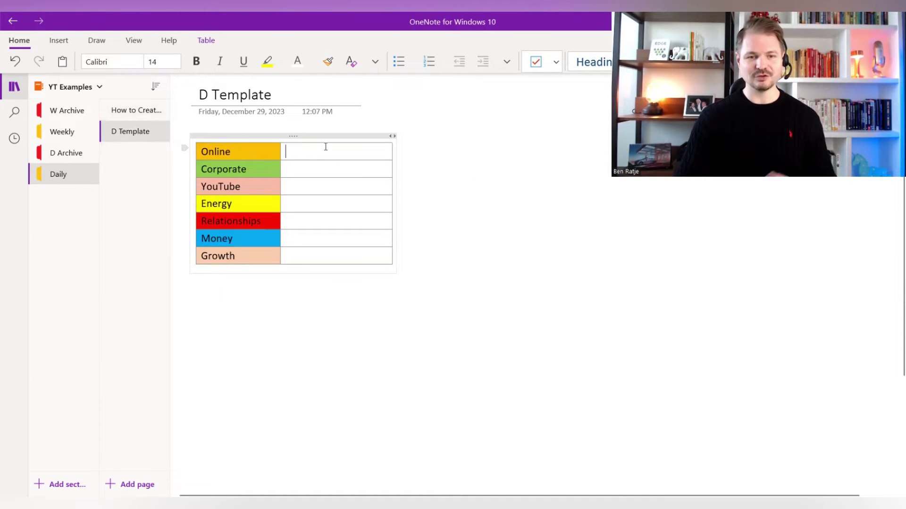
type("2")
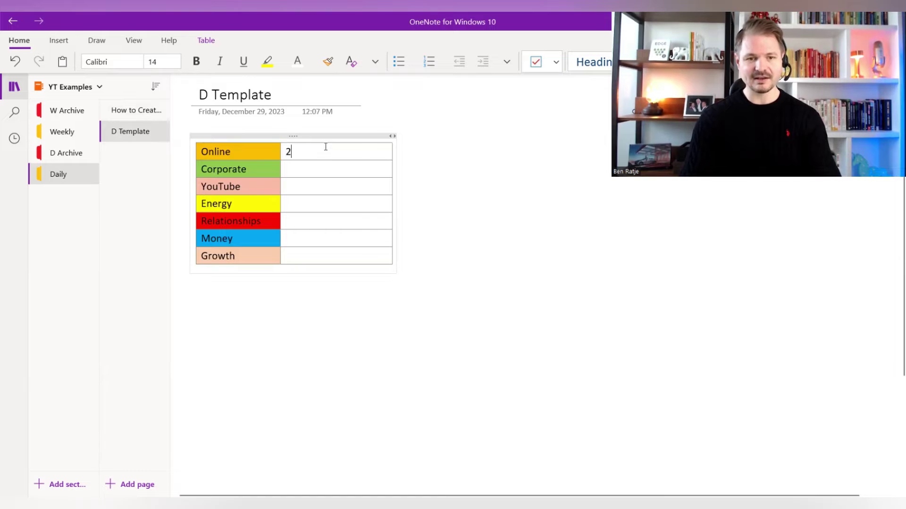
type(" Coaching Se")
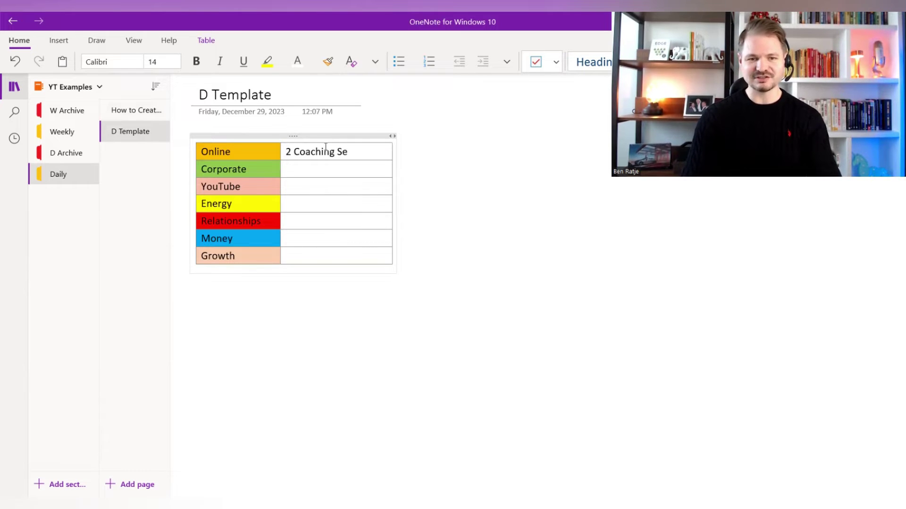
type("ssions")
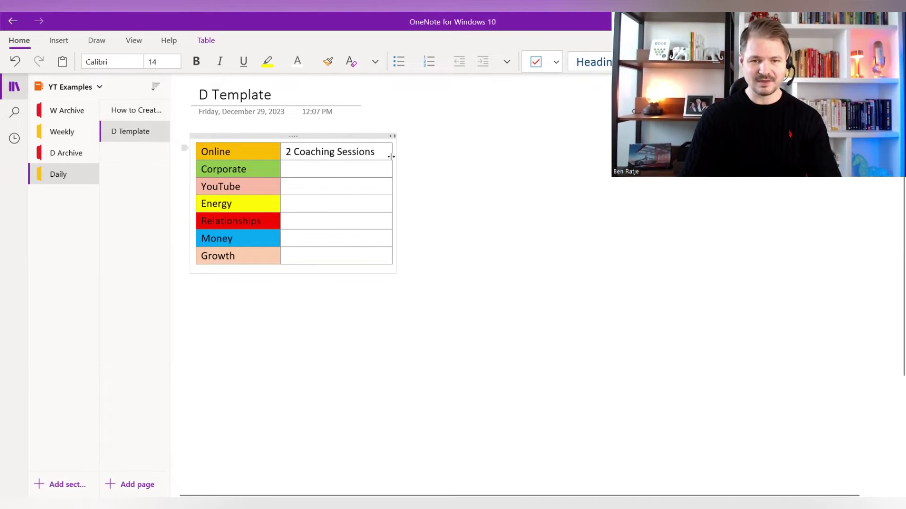
left_click_drag(391, 156, 404, 156)
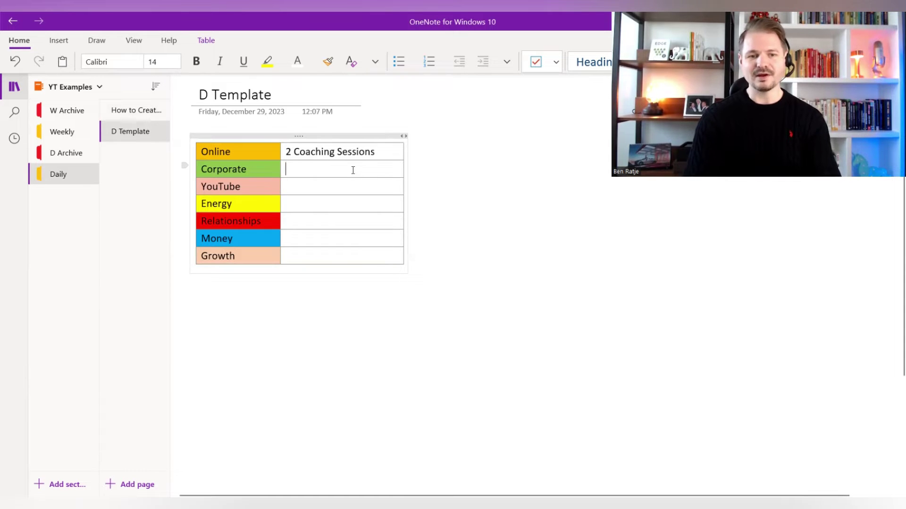
- Fill the remaining tasks: Proposal, Film 1x, Weight, Dinner w/ friends, Check finances, 15min Learn
left_click(353, 170)
type("Porpo")
key("BackSpace")
key("BackSpace")
key("BackSpace")
key("BackSpace")
type("r")
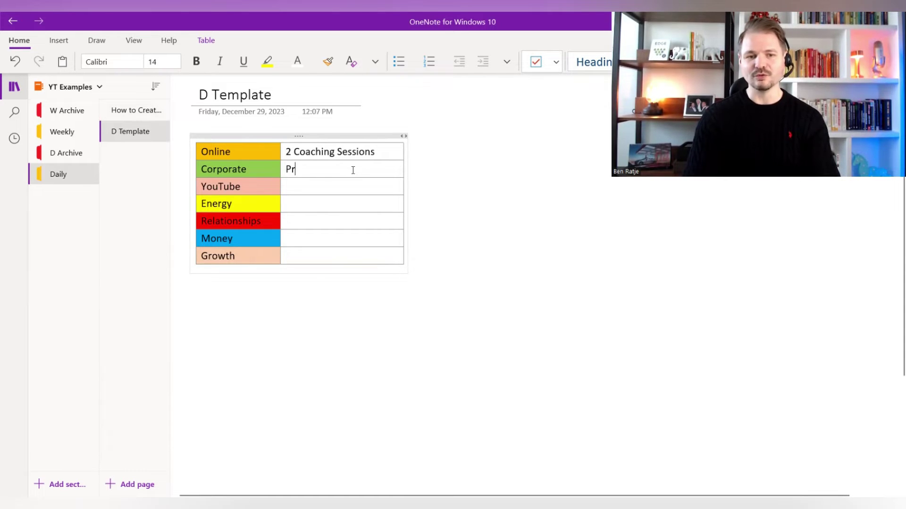
type("oposal")
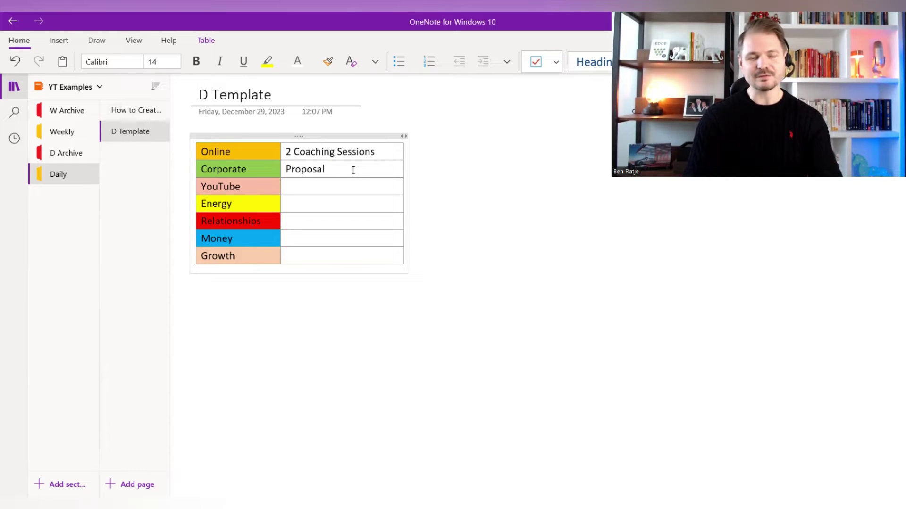
type("FIlm")
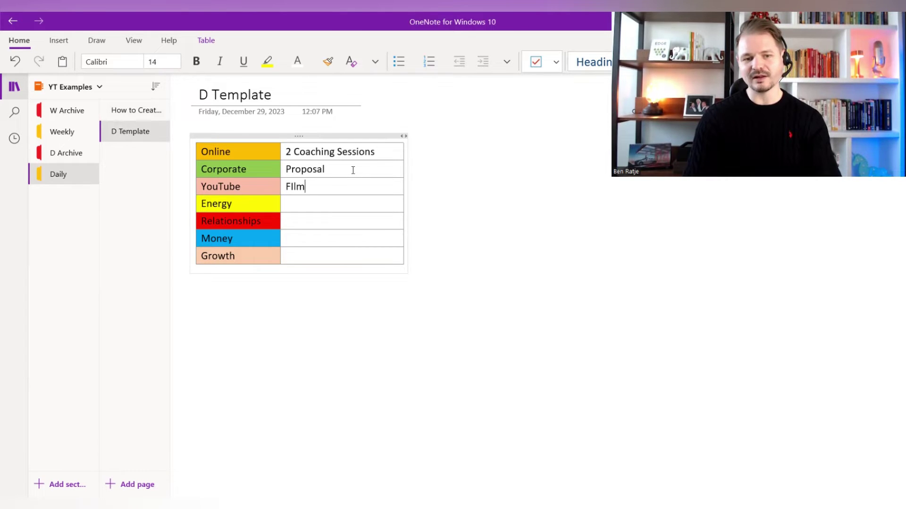
type("ilm 1x")
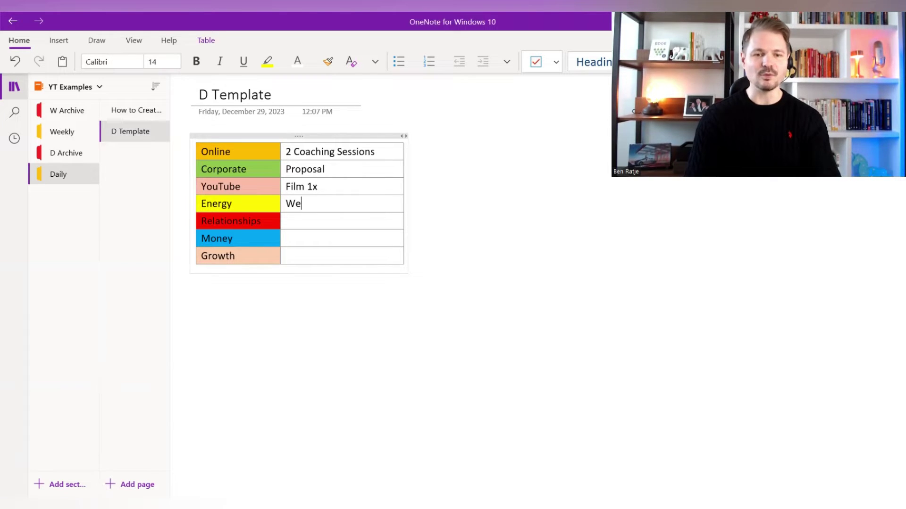
type("Weight")
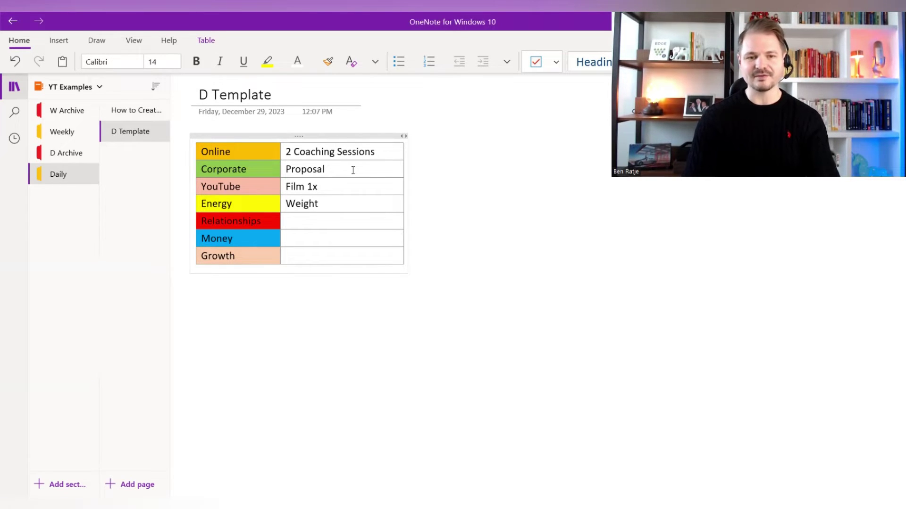
type("Dinner")
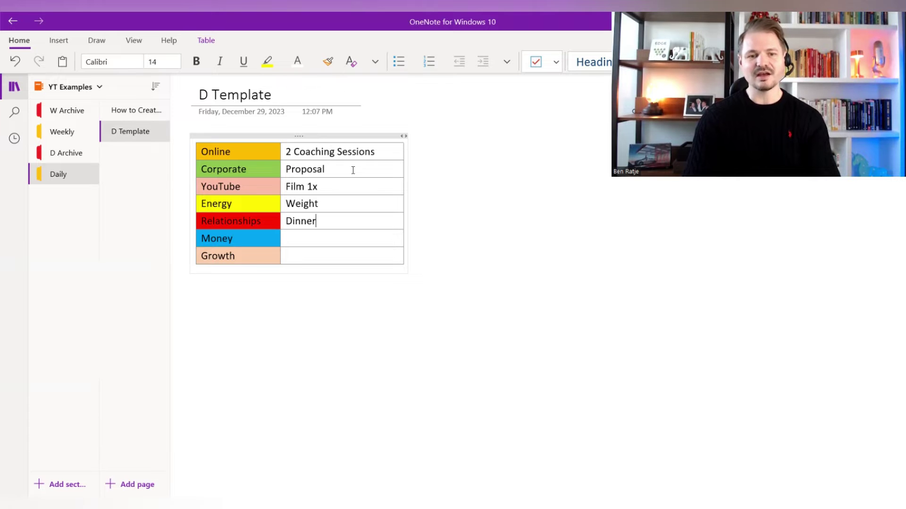
type(" w/ friends")
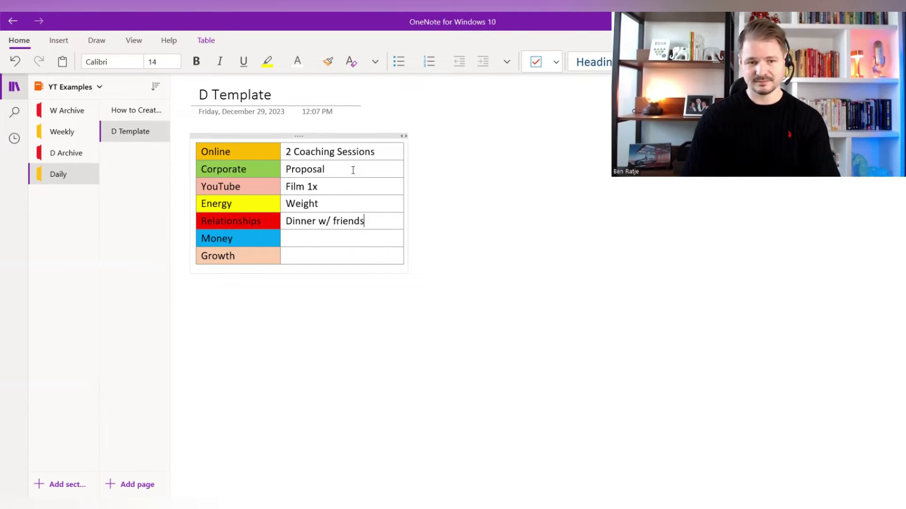
key("Down")
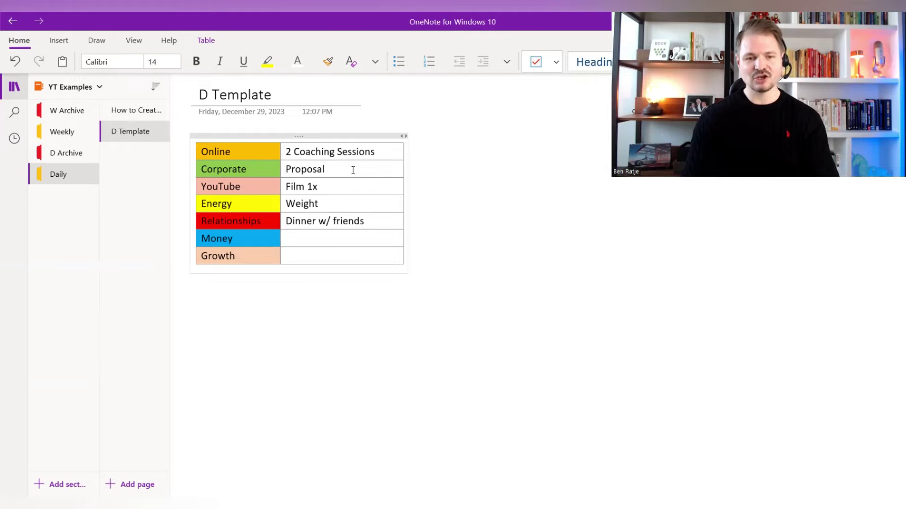
type("Check finance")
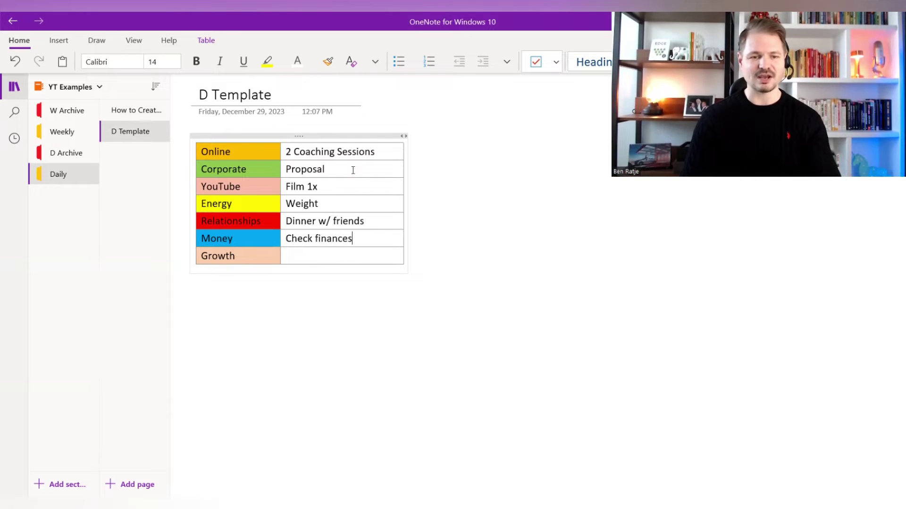
type("s")
key("Down")
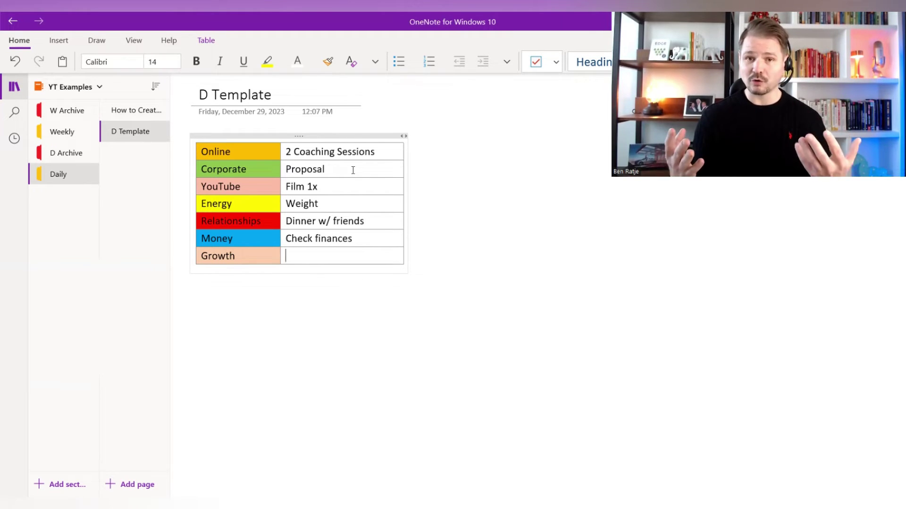
type("15")
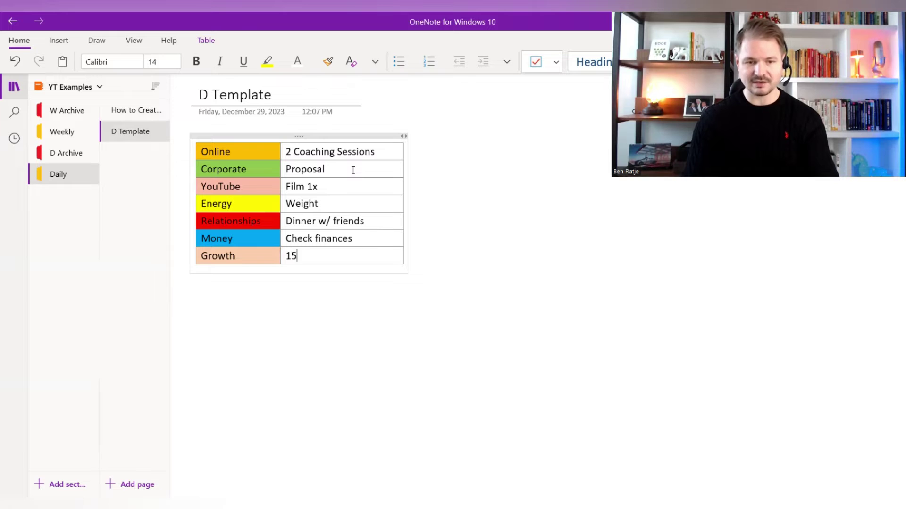
type("min")
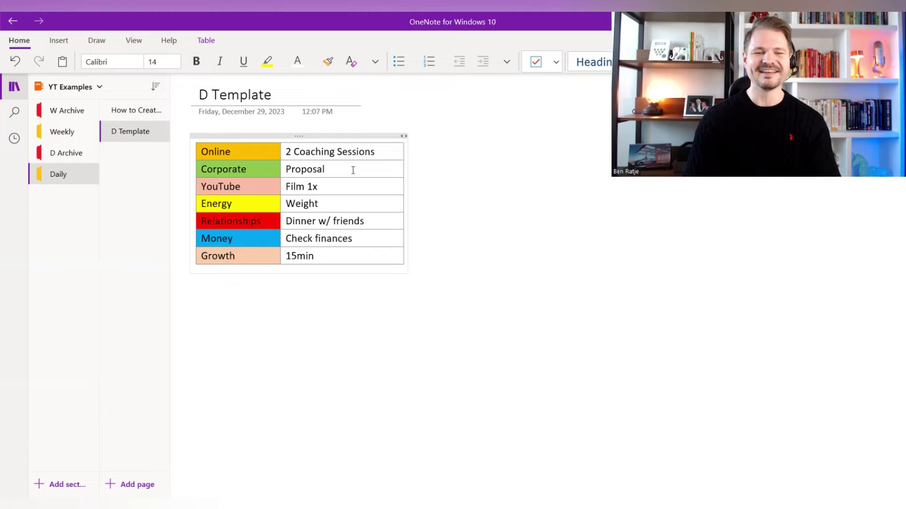
type(" Learn")
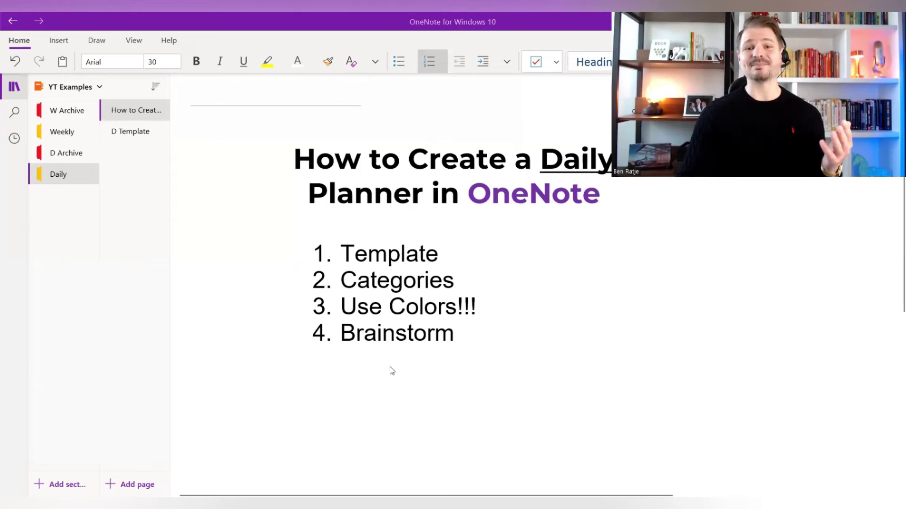
- Make the hidden fifth point, '5. Prioritize', visible on the overview page
type("Prioritize")
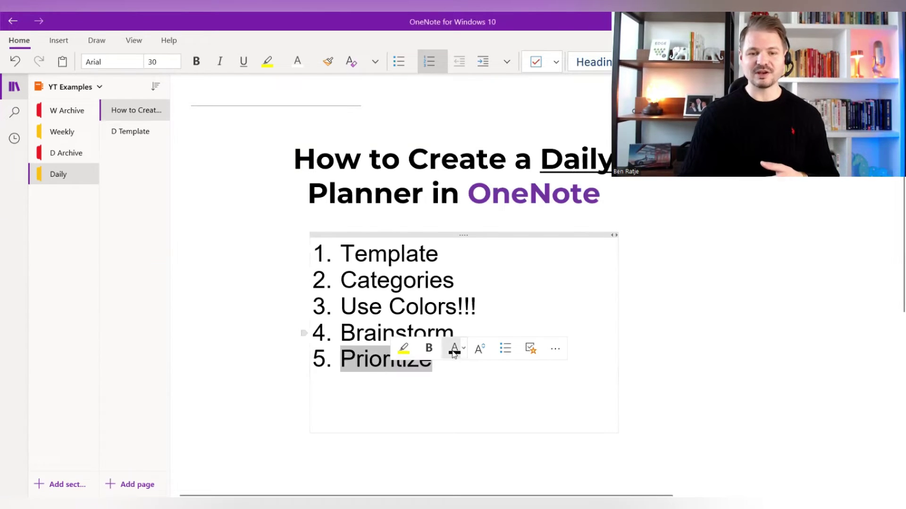
left_click(451, 367)
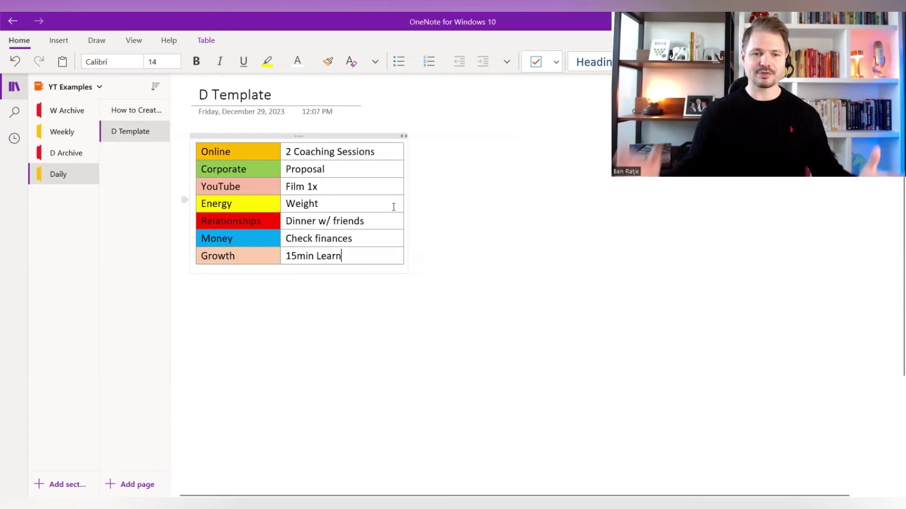
- Label the top tasks 'P1 - 2 Coaching Sessions' and 'P2 - Film 1x' in bold
double_click(306, 152)
triple_click(315, 155)
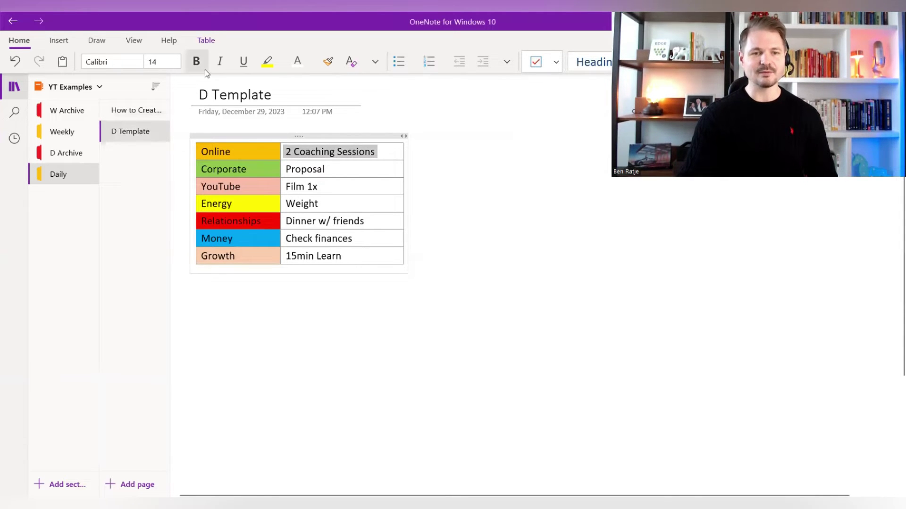
left_click(196, 62)
left_click(385, 145)
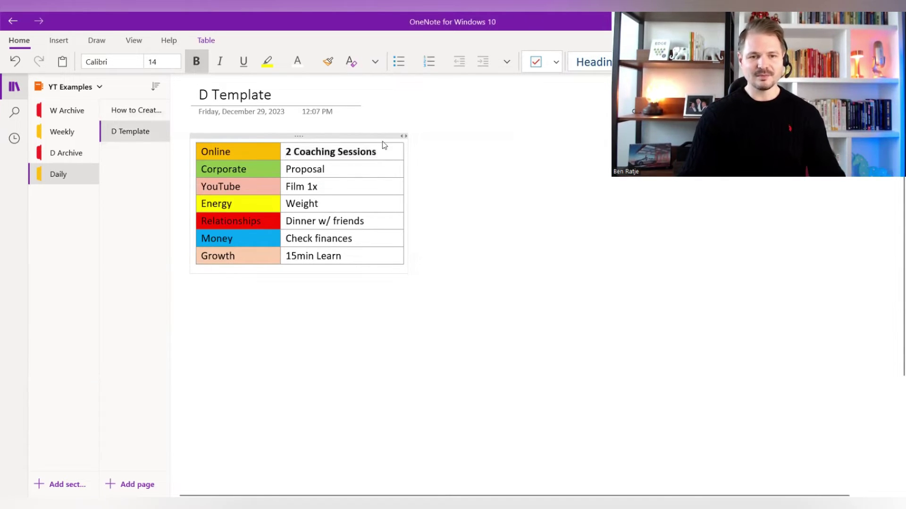
key("Home")
type("P1 -")
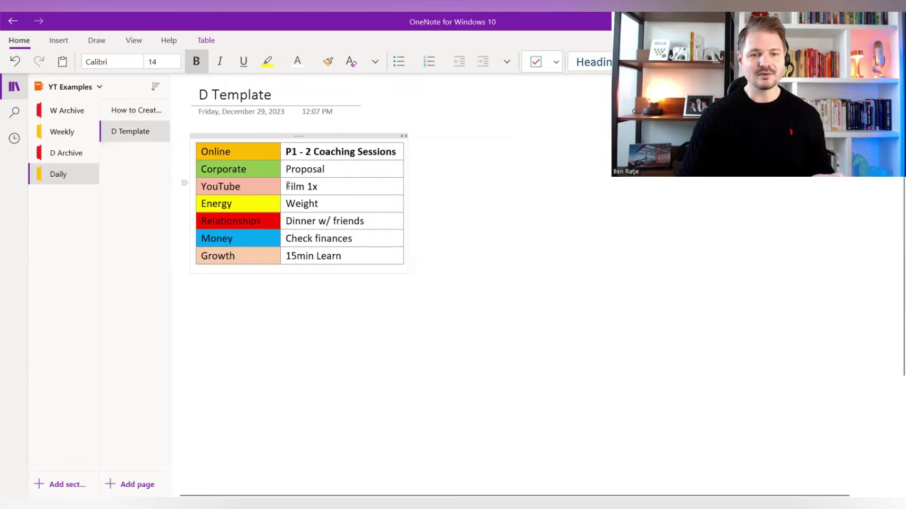
type("P")
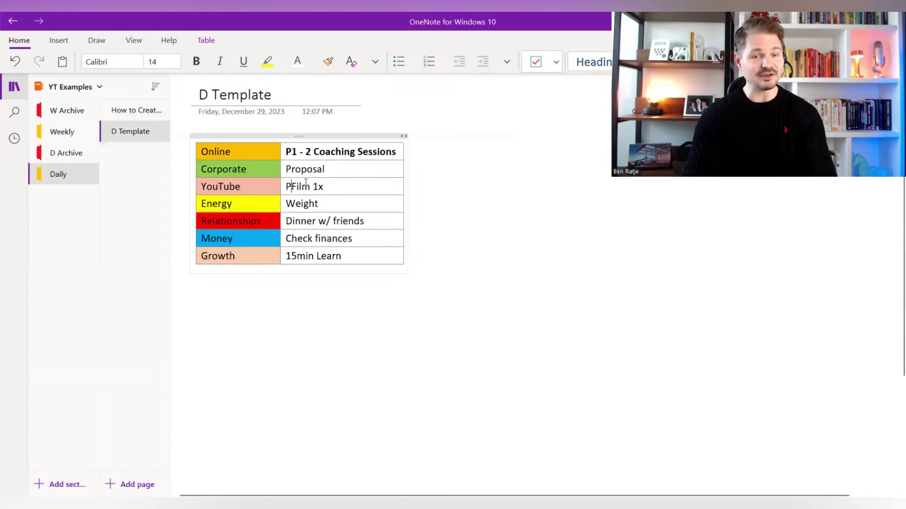
type("2 -")
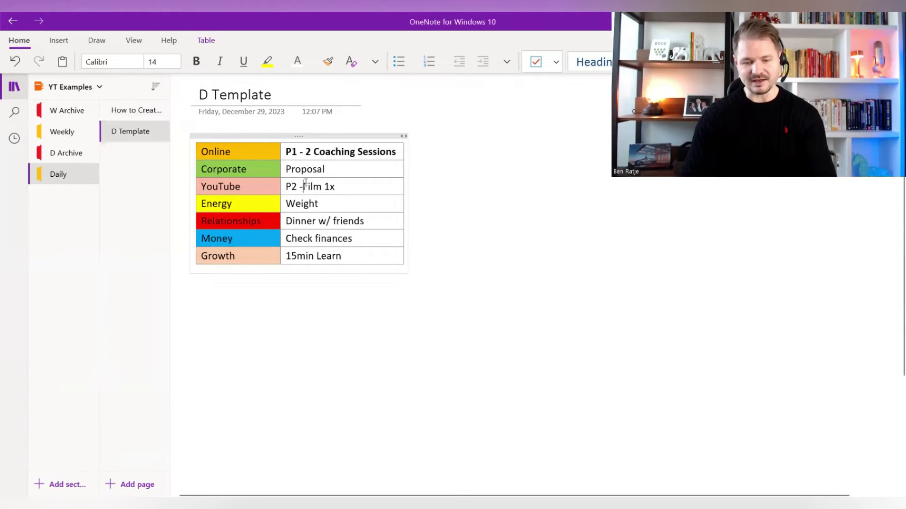
triple_click(351, 186)
left_click(366, 172)
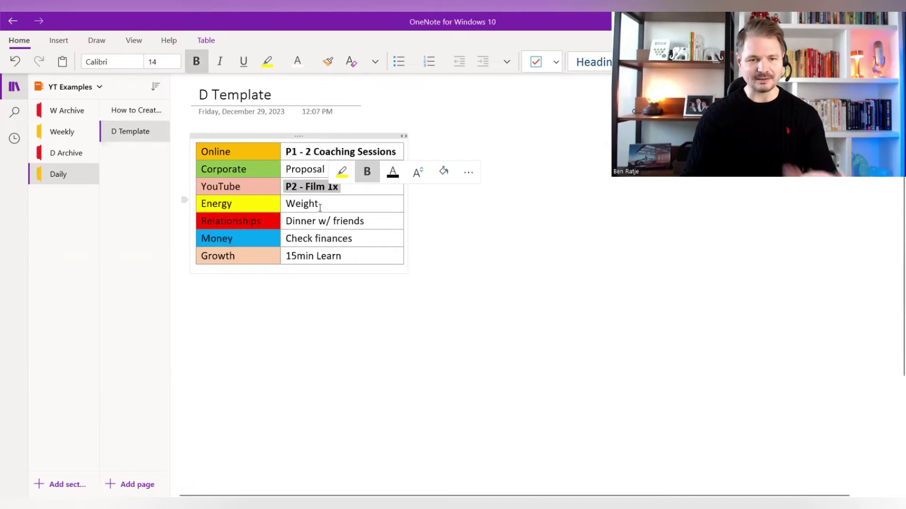
- Prefix Dinner w/ friends with 'P3 -' and make it bold
left_click(287, 220)
type("P")
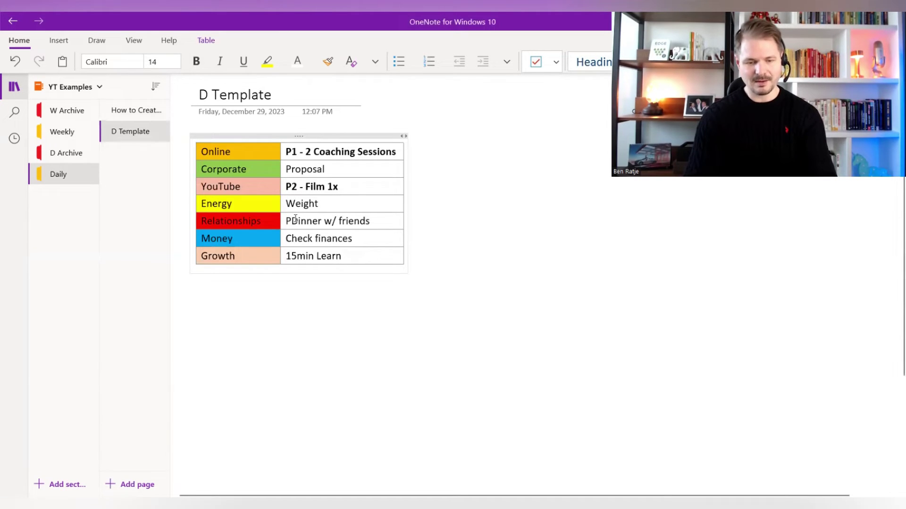
type("3 -")
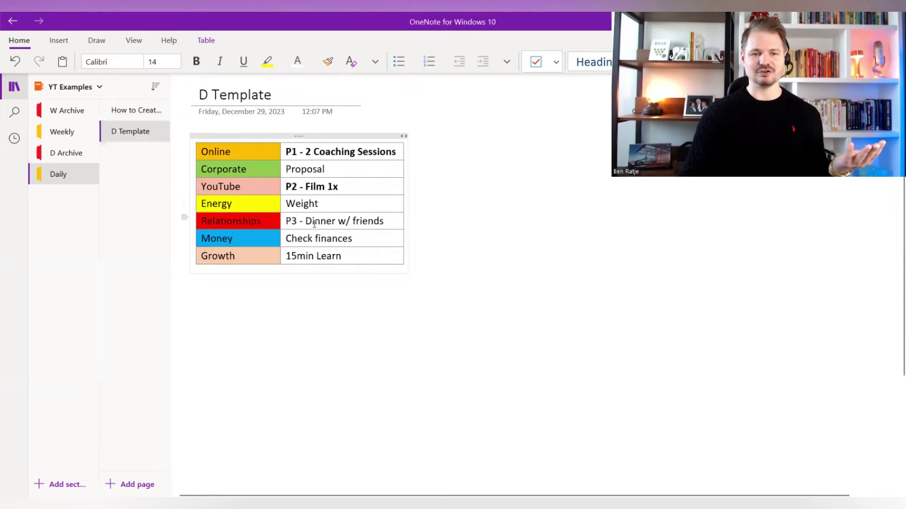
double_click(316, 221)
triple_click(317, 221)
left_click(323, 202)
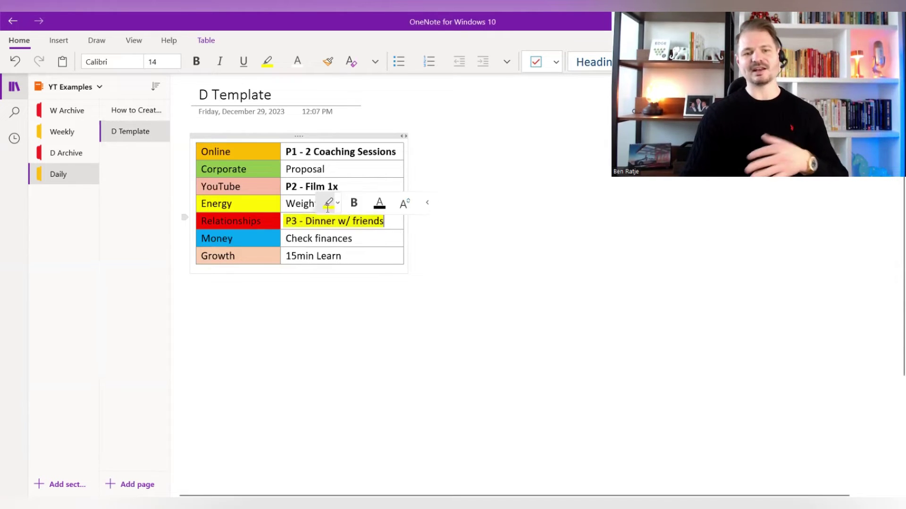
key("ctrl+z")
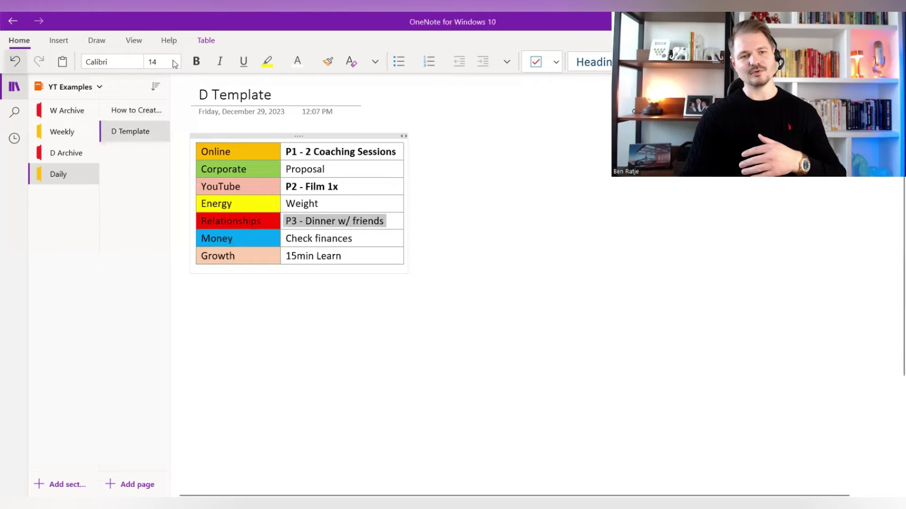
key("ctrl+b")
left_click(331, 218)
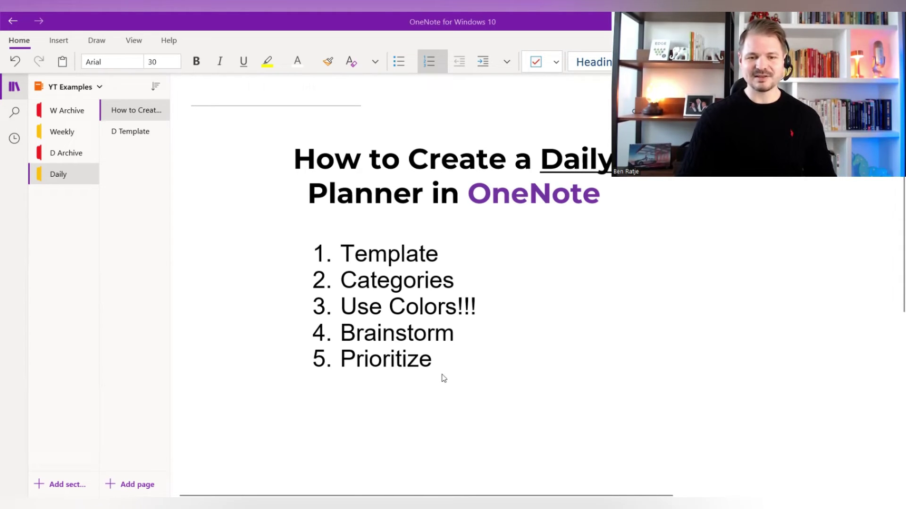
- Turn outline line 6, 'Schedule (3 Ways)', black so it shows, then return to the D Template page
triple_click(426, 378)
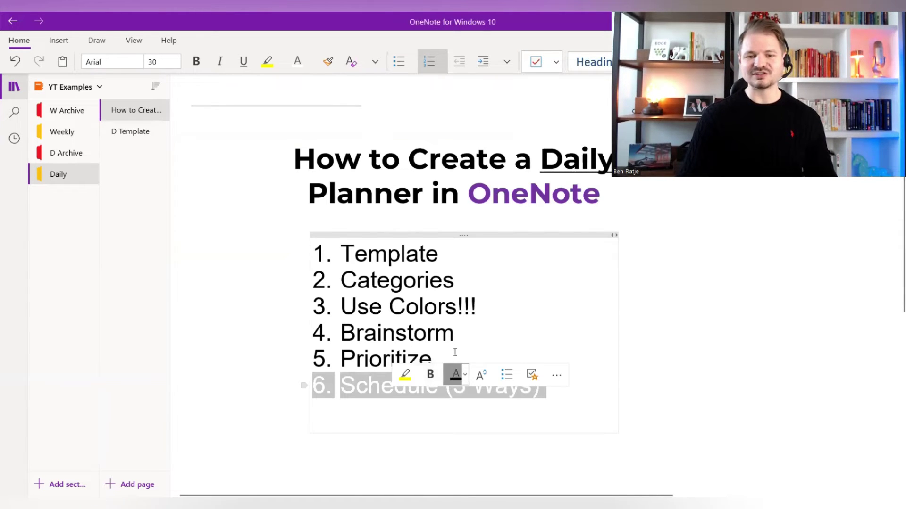
left_click(455, 375)
left_click(512, 325)
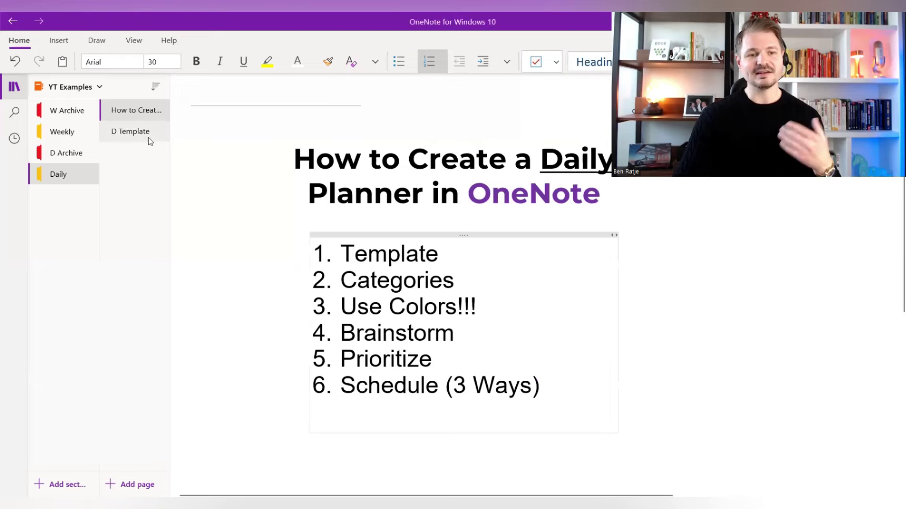
left_click(148, 137)
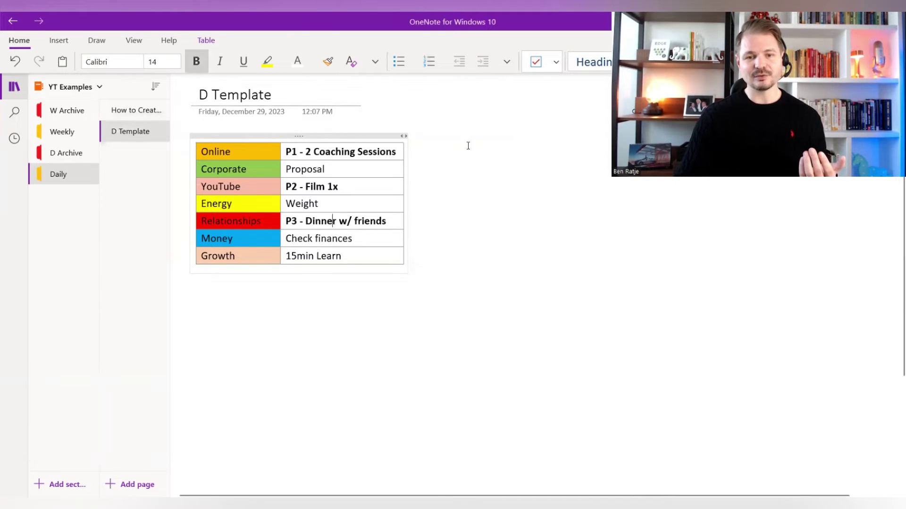
- Insert a 2 x 8 table beside the priorities table with headers 'Time' and 'Actions'
left_click(468, 146)
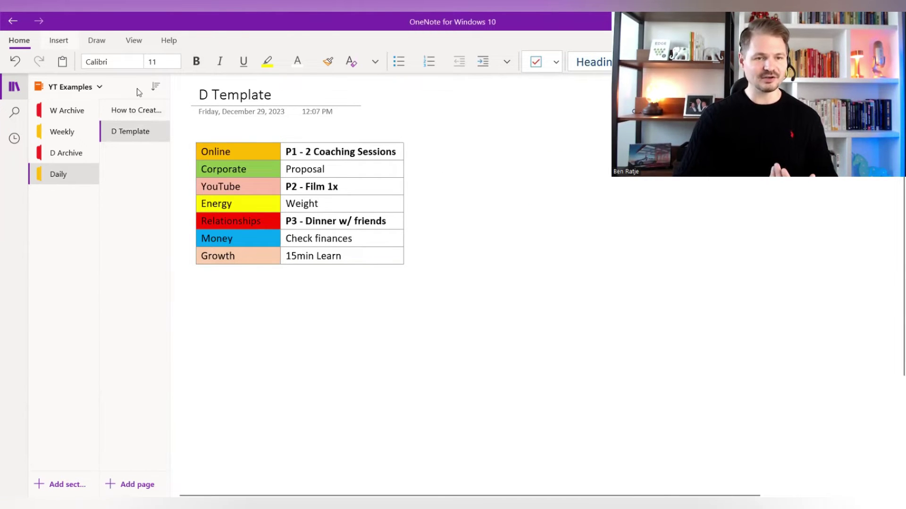
key("alt+n")
left_click(78, 61)
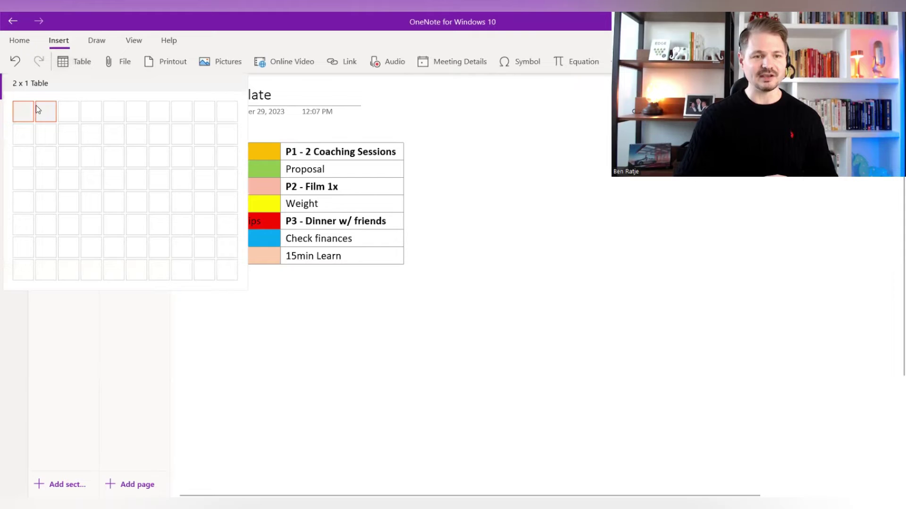
left_click(46, 271)
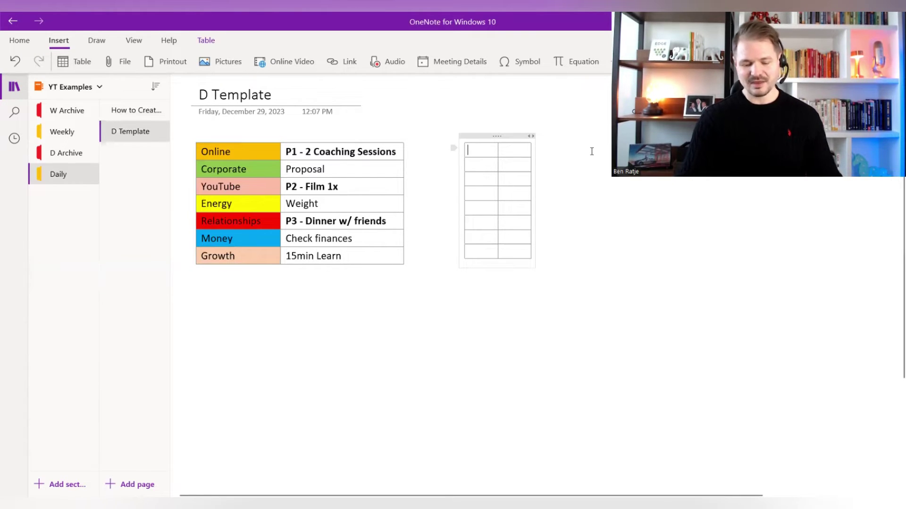
type("Time ")
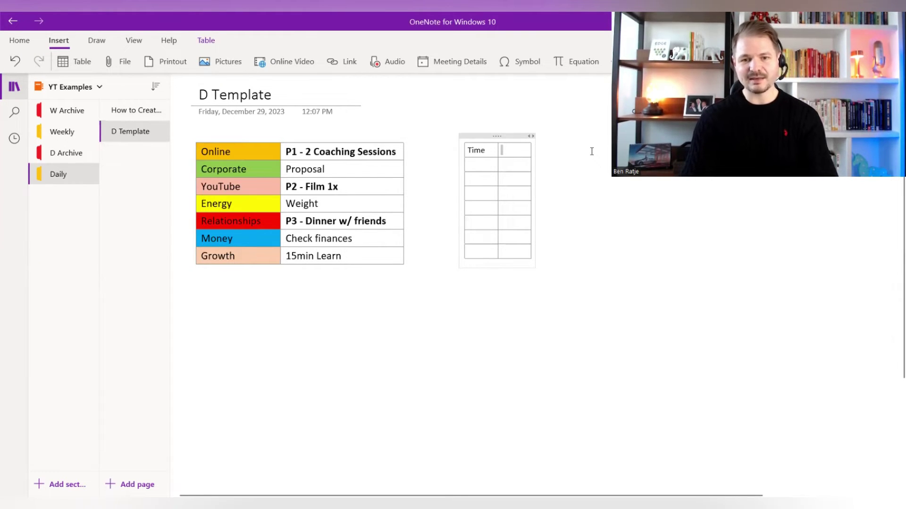
type("Actions")
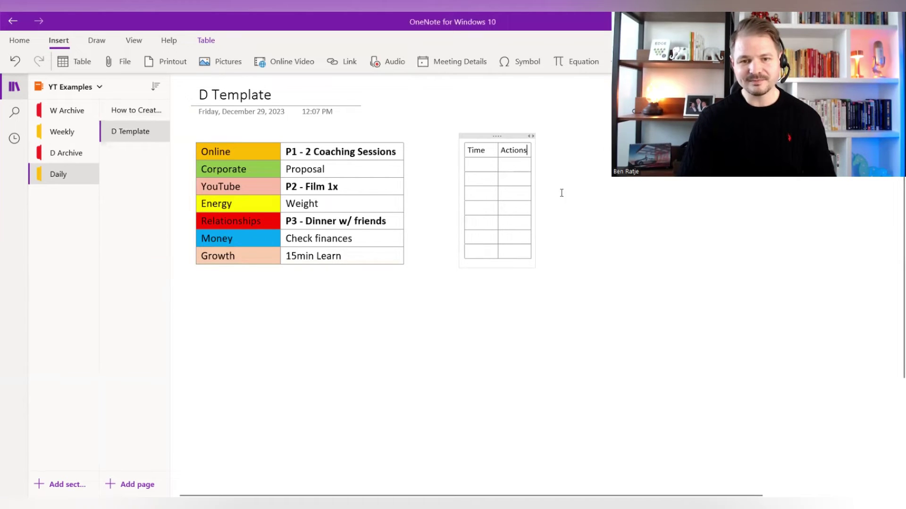
key("ctrl+a")
key("ctrl+a")
key("ctrl+a")
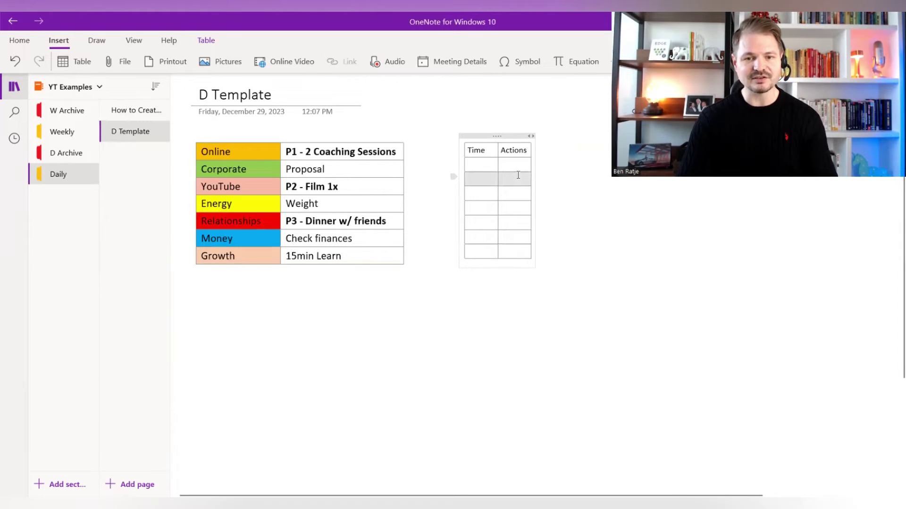
- Set the schedule table text to size 14, widen the Actions column and move the table nearer the priorities
key("alt+h")
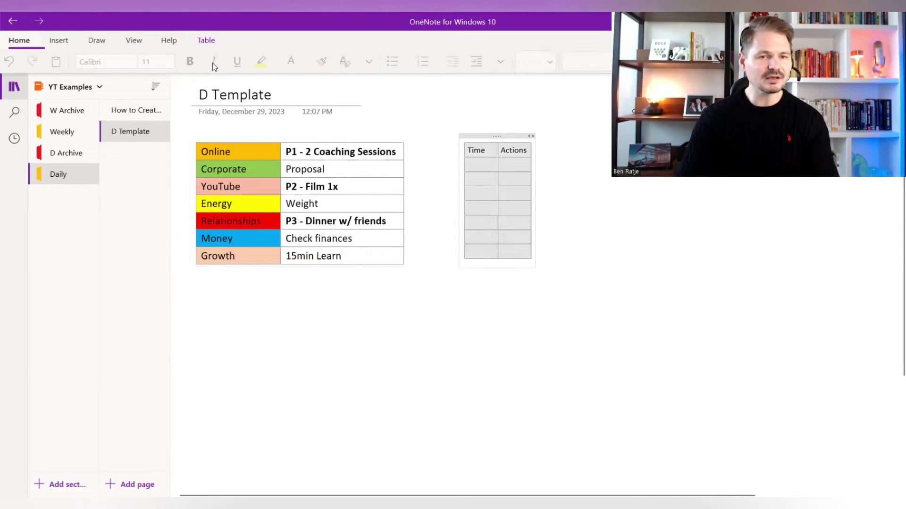
left_click(178, 62)
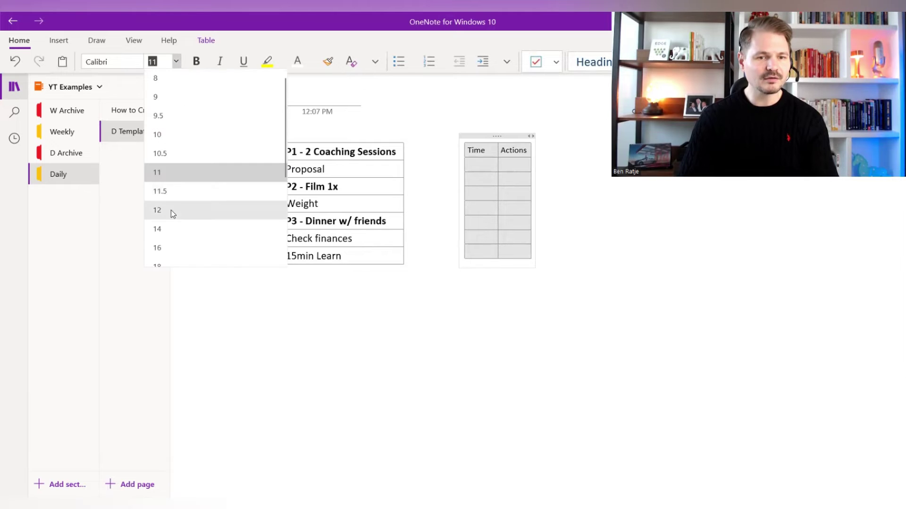
left_click(172, 233)
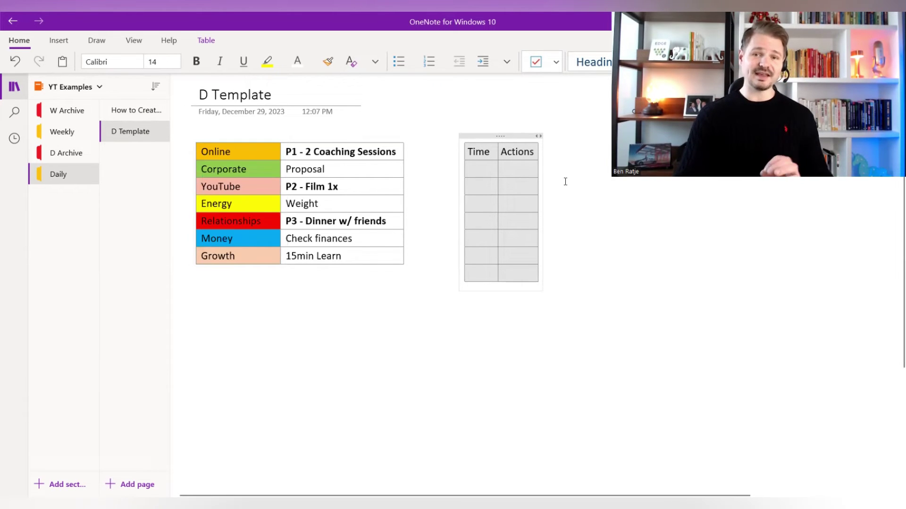
left_click(525, 153)
left_click_drag(498, 158, 627, 150)
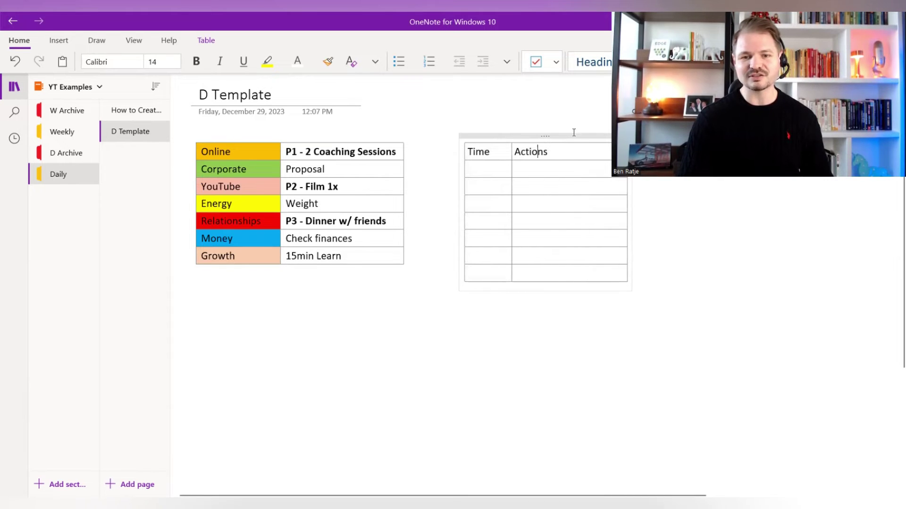
left_click_drag(572, 136, 543, 136)
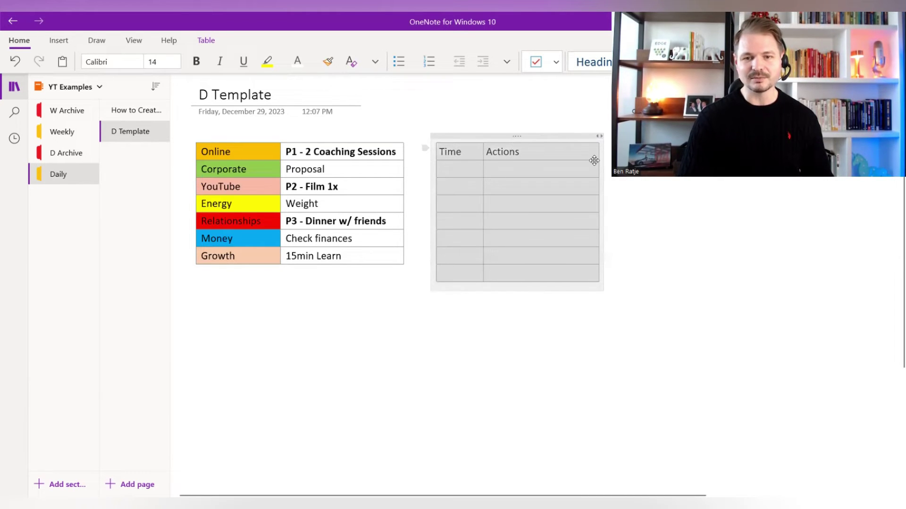
left_click(595, 168)
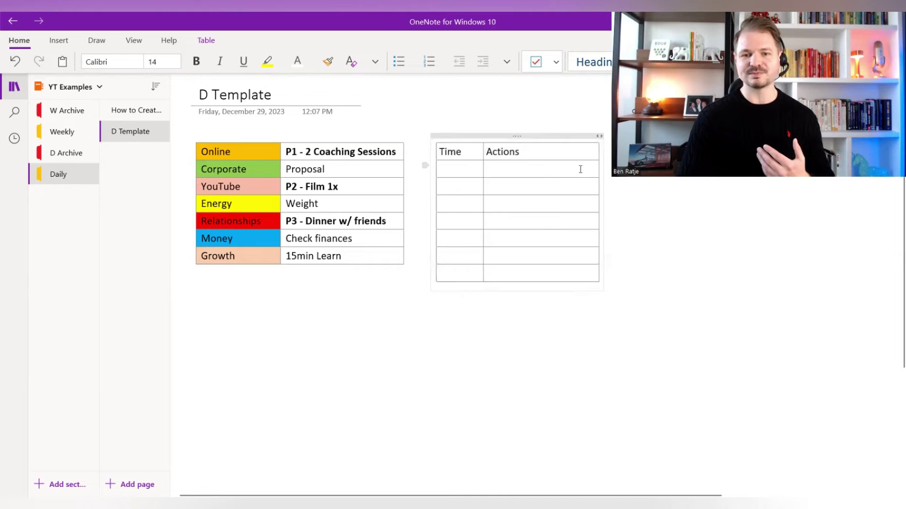
- Bold and centre the Time and Actions headers, and centre the Time column cells
left_click_drag(510, 157, 508, 117)
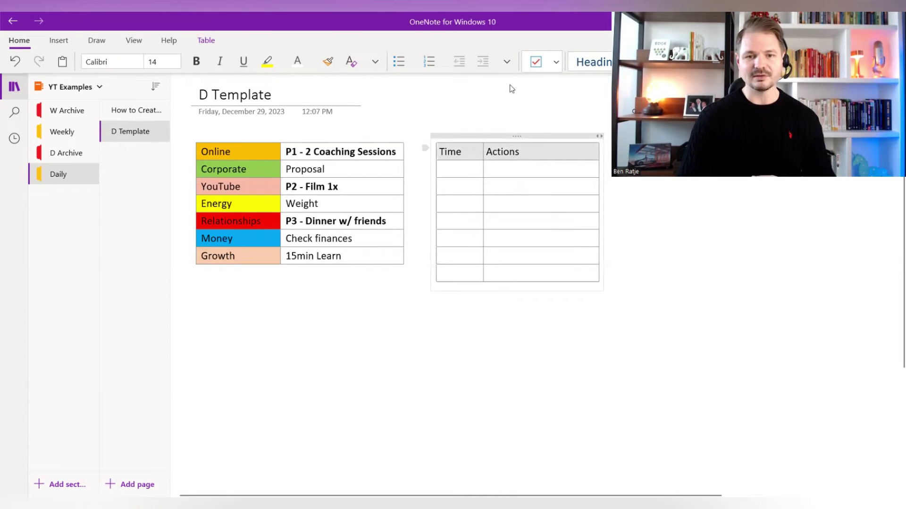
left_click(506, 61)
left_click(540, 108)
left_click(196, 62)
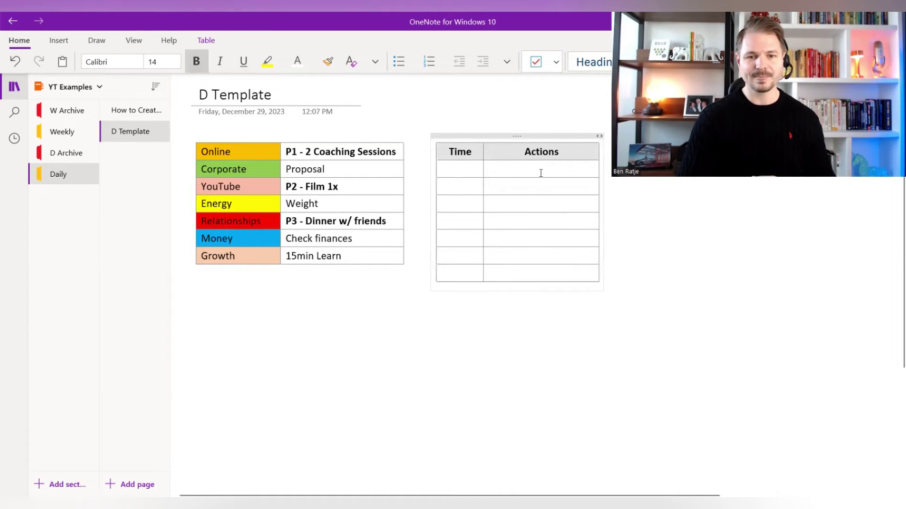
left_click(533, 166)
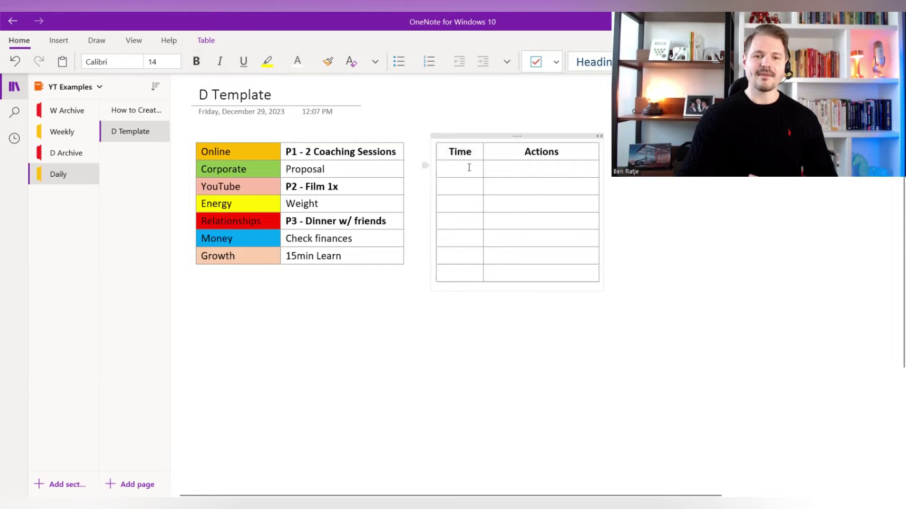
mouse_move(469, 167)
left_mouse_down()
mouse_move(462, 263)
mouse_move(459, 176)
left_mouse_up()
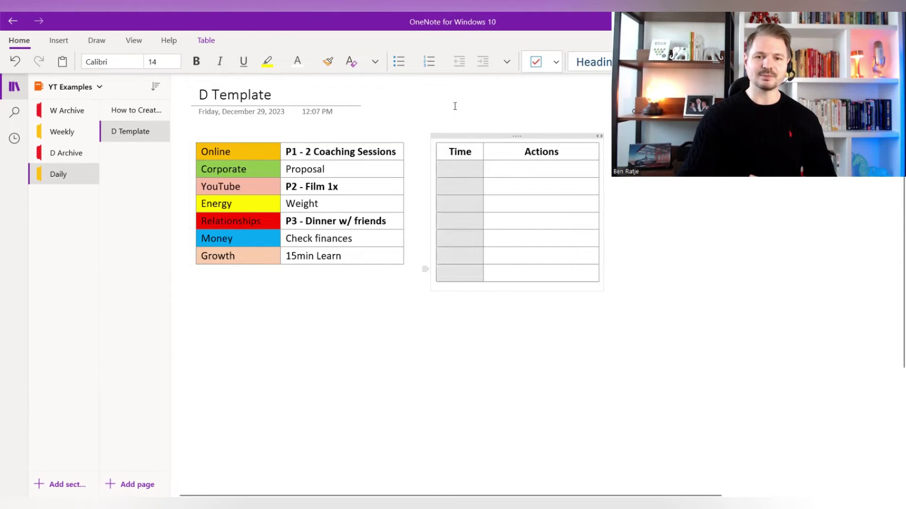
left_click(507, 61)
left_click(540, 112)
left_click(457, 165)
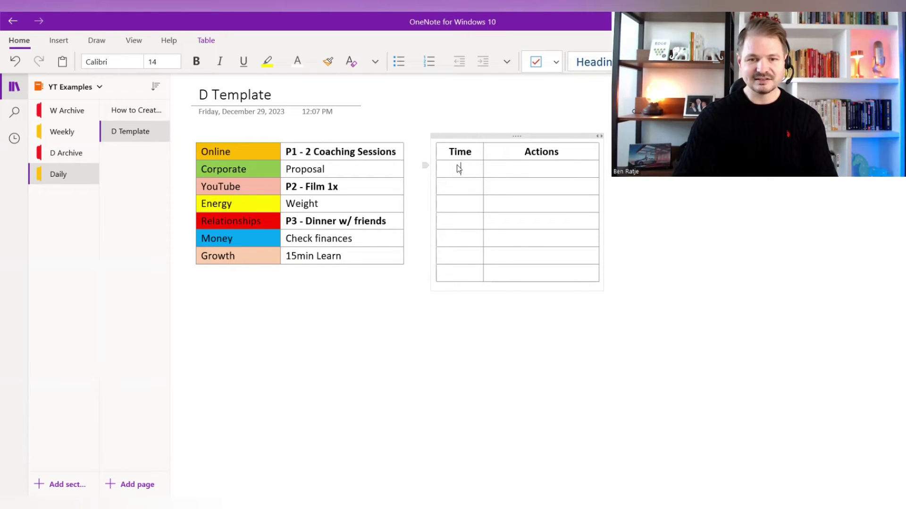
- Try times 7:00, 7:15 and 7:30 down the Time column, fix a stray '&', then erase them
left_click(458, 168)
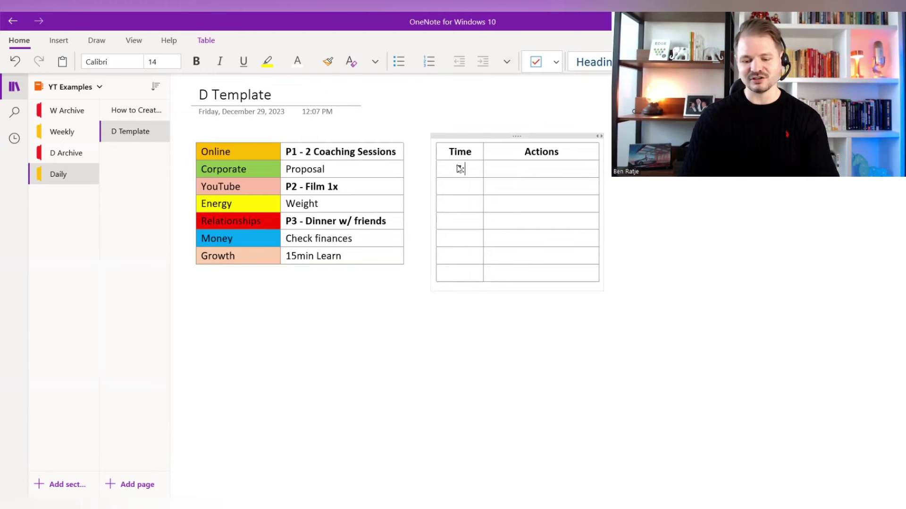
type("7:00")
type("&")
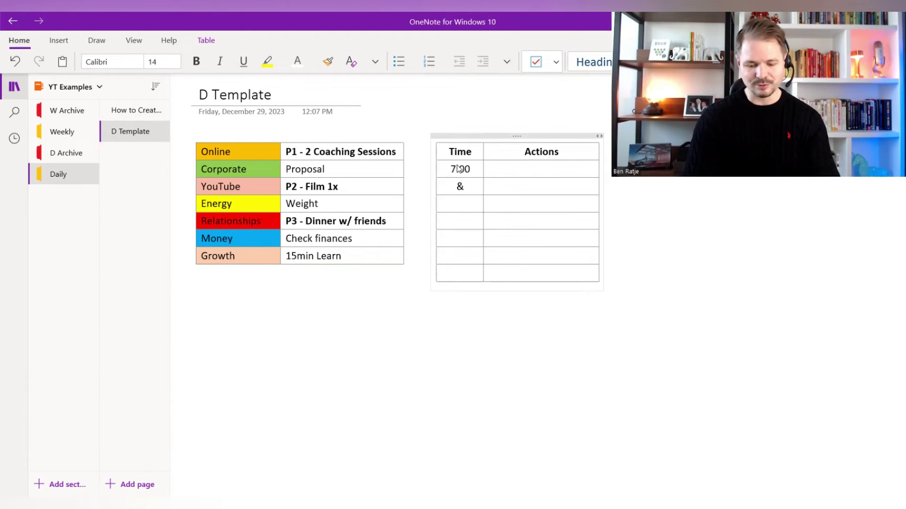
type(":15")
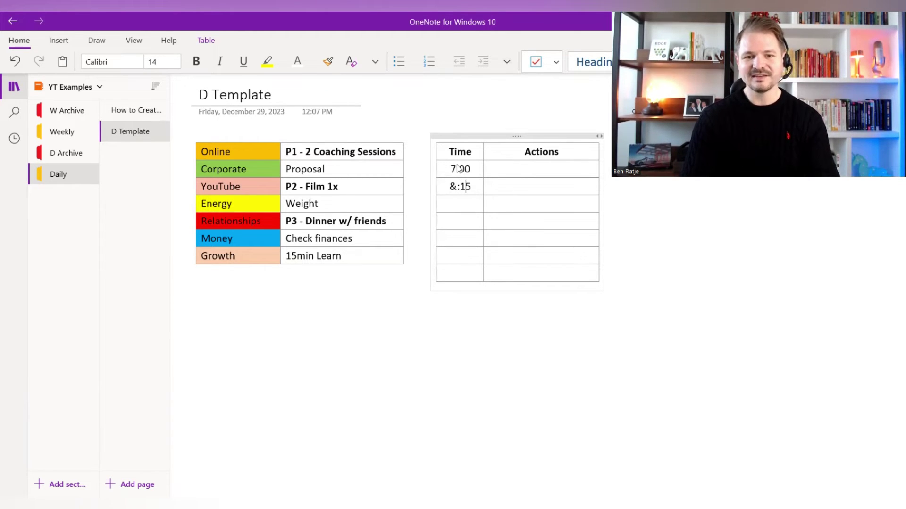
key("Home")
key("Delete")
type("7")
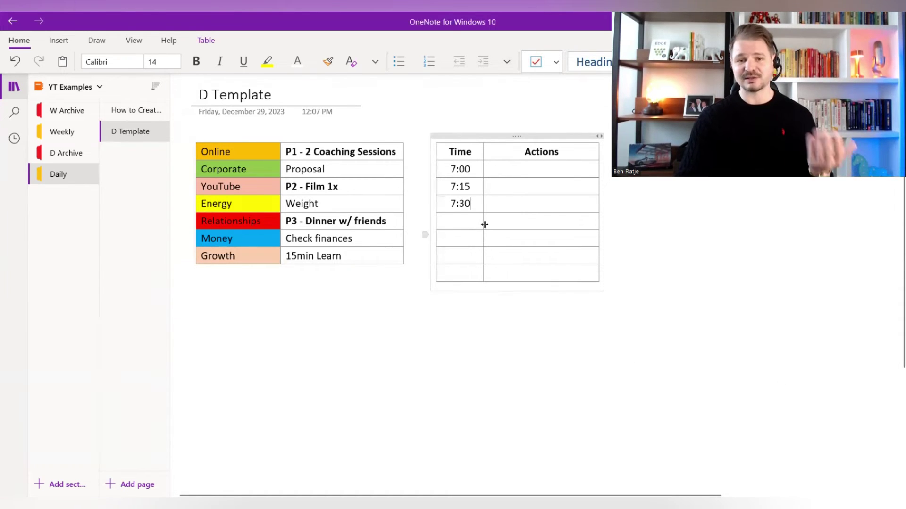
key("BackSpace")
key("BackSpace")
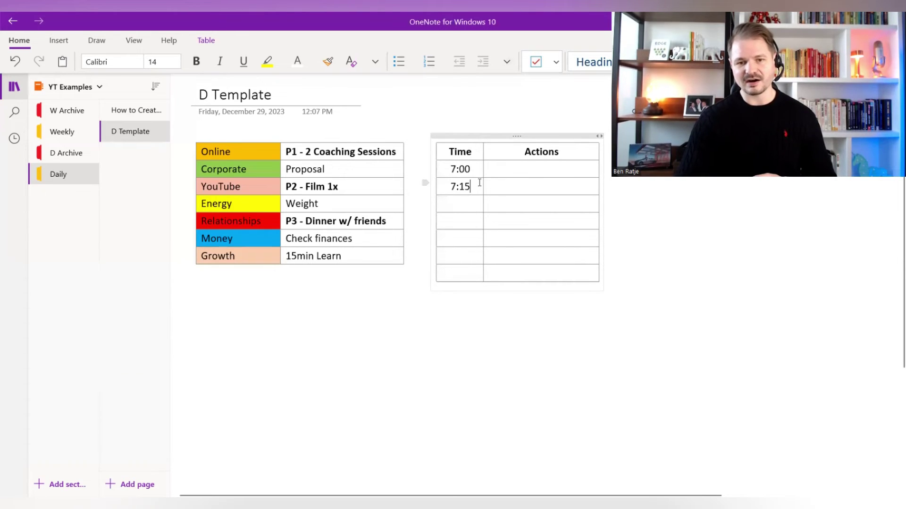
key("BackSpace")
key("BackSpace")
key("BackSpace")
key("BackSpace")
- Enter plain hours 7 through 12 in the Time column and add extra rows to the table
left_click(472, 168)
key("BackSpace")
key("BackSpace")
key("BackSpace")
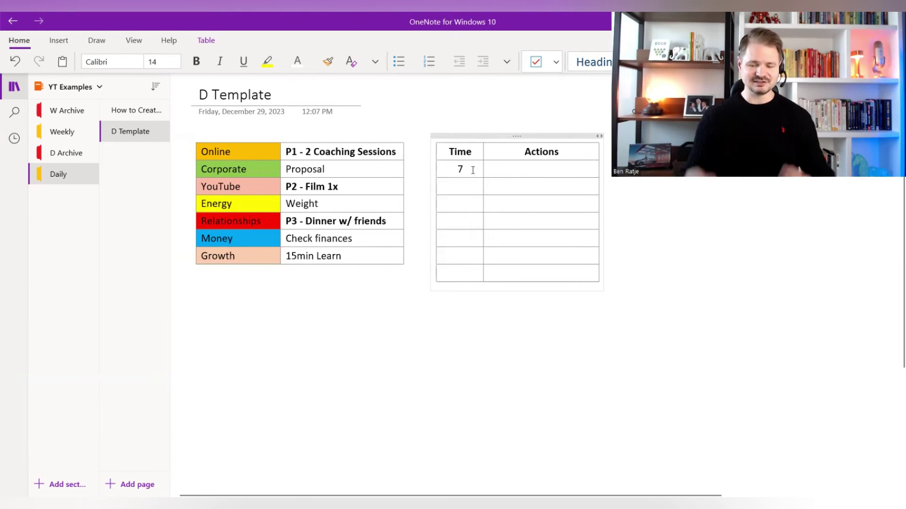
type("8")
key("Down")
type("9")
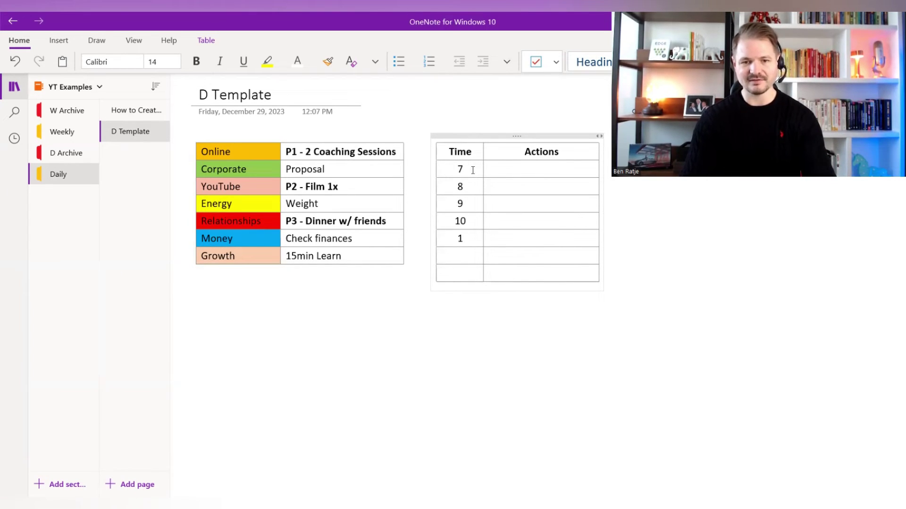
type("11")
key("Tab")
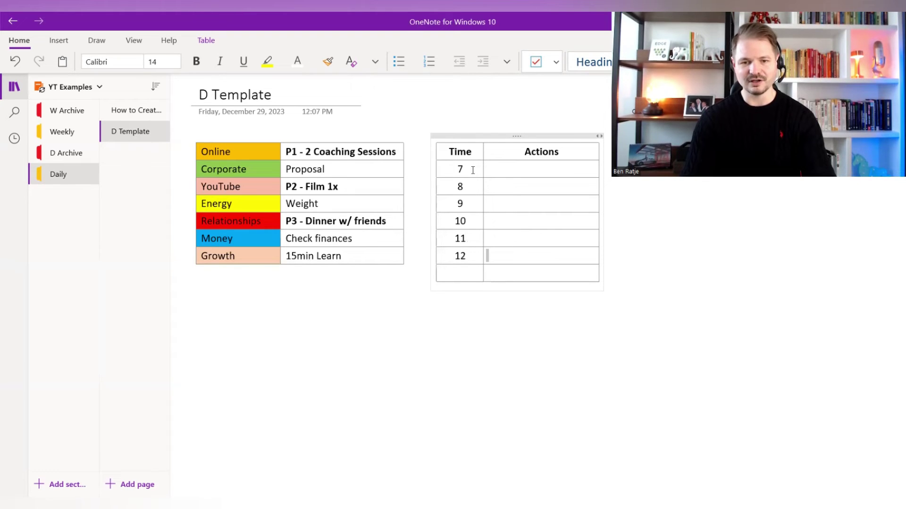
key("Tab")
key("Tab")
key("Tab")
key("Tab")
key("Tab")
key("Tab")
key("Tab")
key("Tab")
key("Tab")
key("Tab")
key("Tab")
key("Tab")
key("Tab")
key("Tab")
key("Tab")
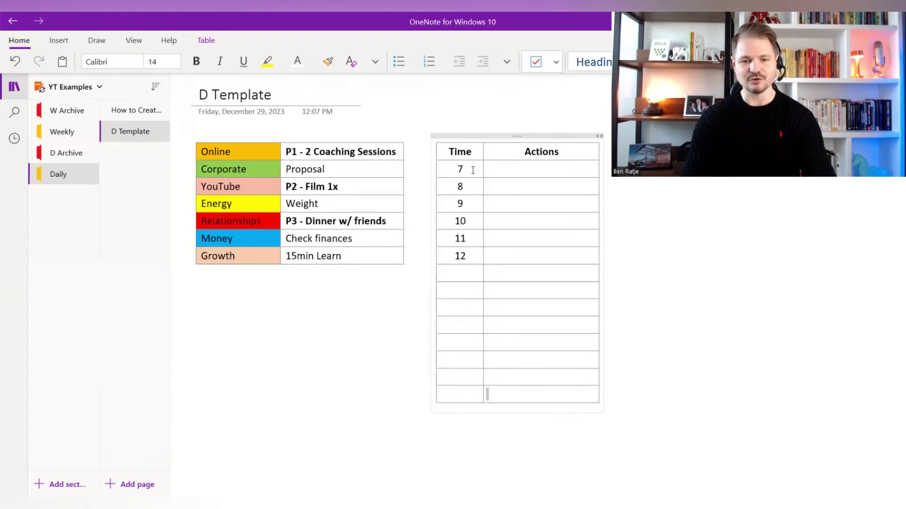
key("shift+Tab")
key("shift+Tab")
key("shift+Tab")
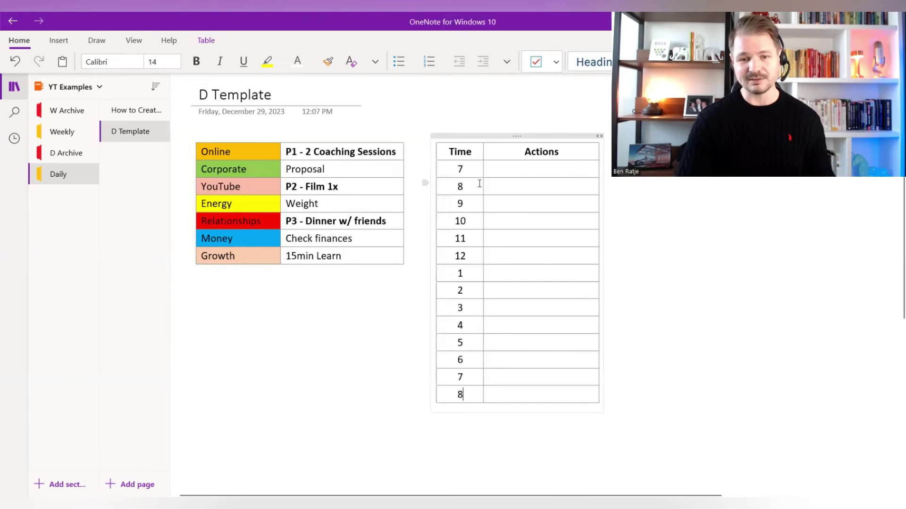
- Delete the surplus final 8 row and the 10 and 11 rows, and make the 9 row taller
left_click_drag(478, 183, 526, 181)
key("Delete")
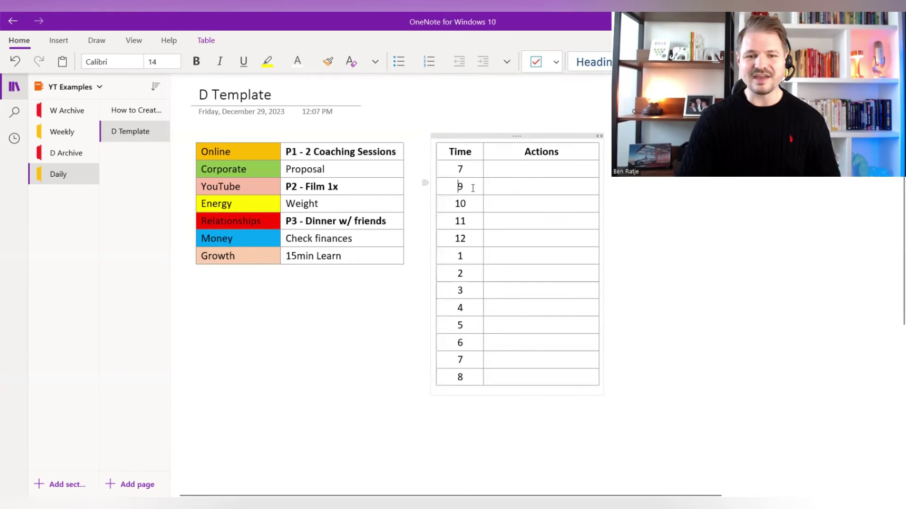
left_click_drag(472, 206, 505, 219)
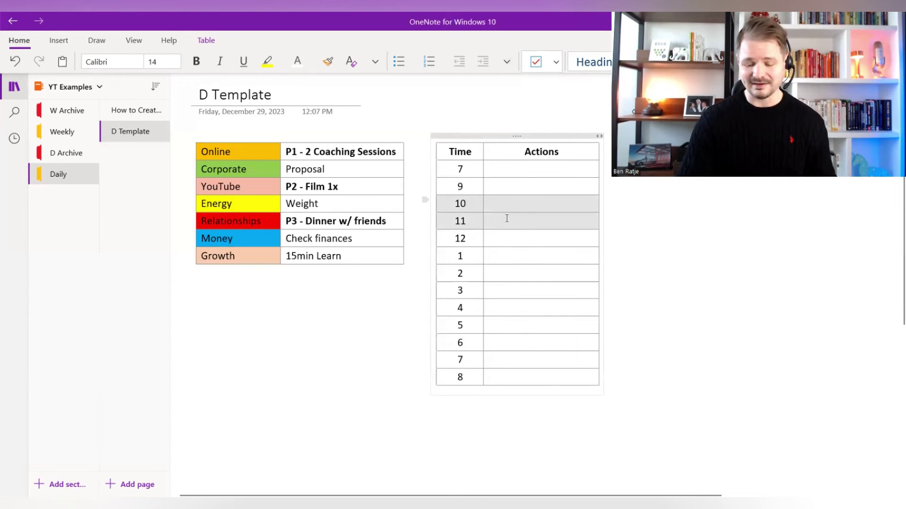
key("Delete")
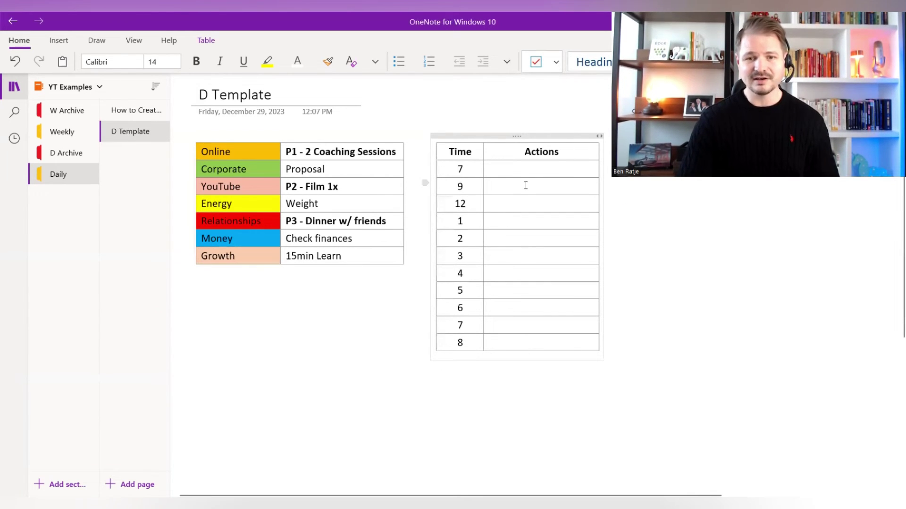
key("Return")
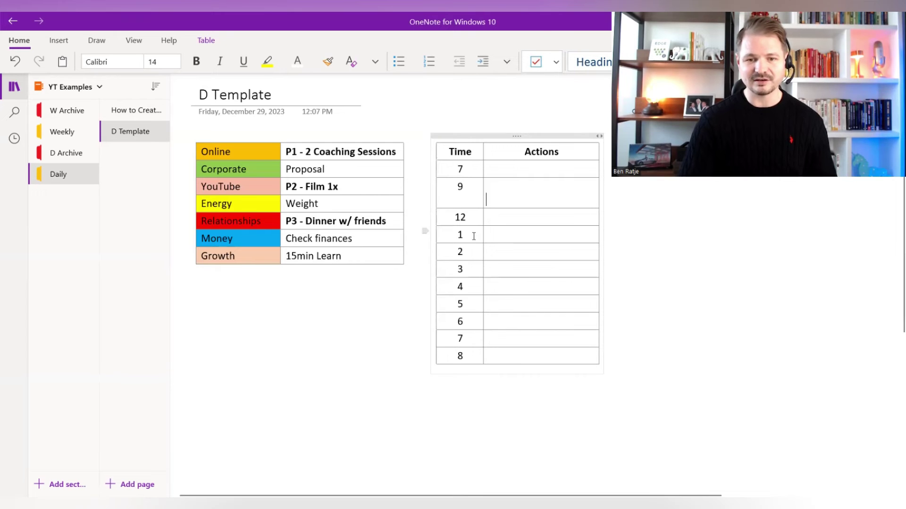
- Delete the 1, 3–5 and 7–8 rows, and make the 2 row's Actions cell taller
left_click_drag(474, 236, 518, 235)
key("Delete")
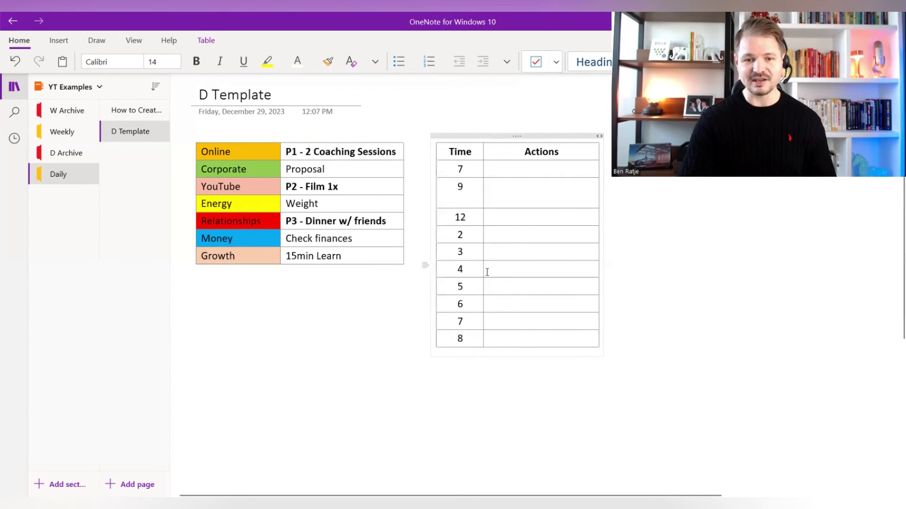
left_click_drag(481, 255, 501, 284)
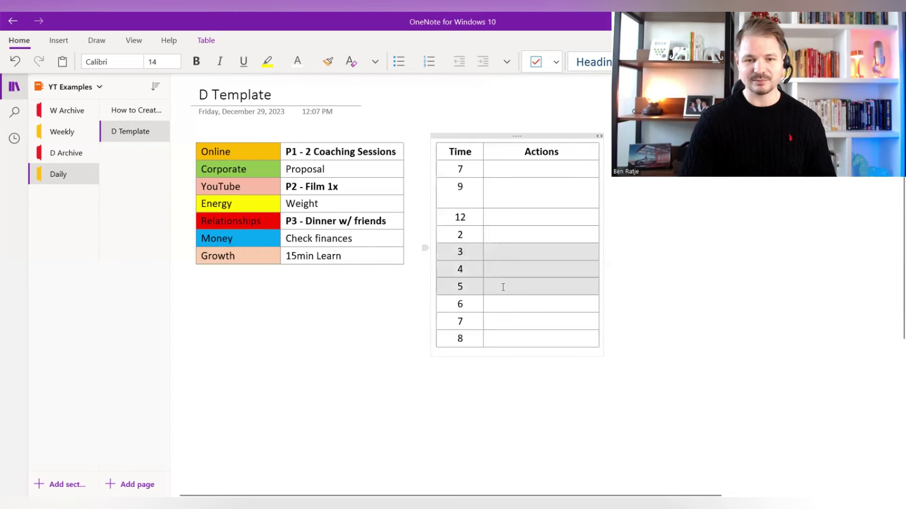
key("Delete")
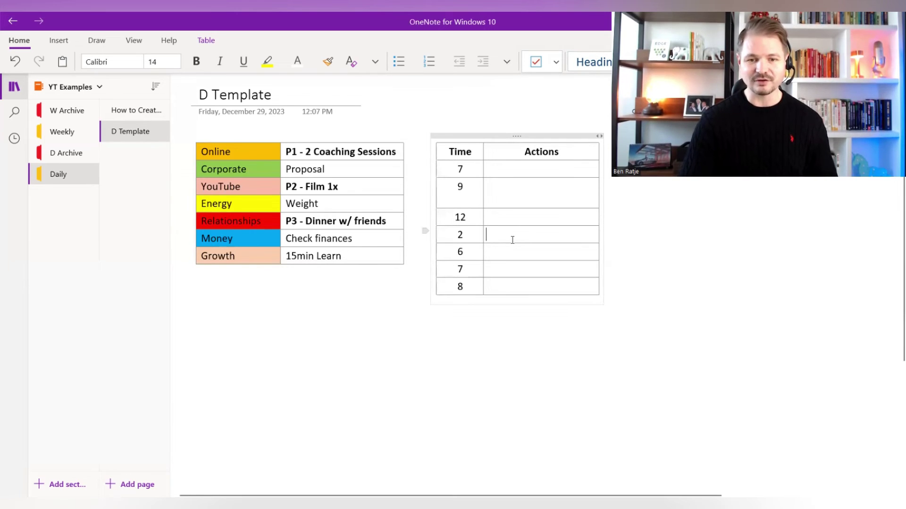
left_click(513, 240)
key("Return")
key("Return")
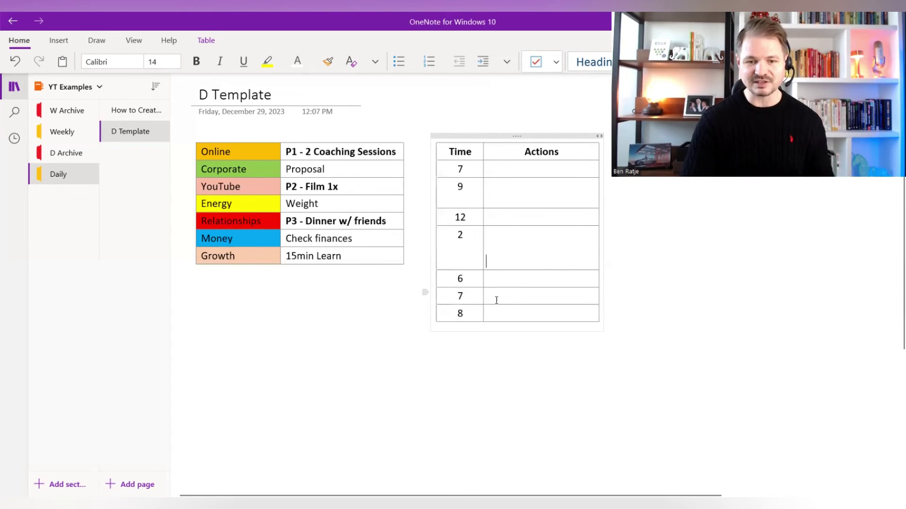
left_click_drag(495, 297, 518, 311)
key("Delete")
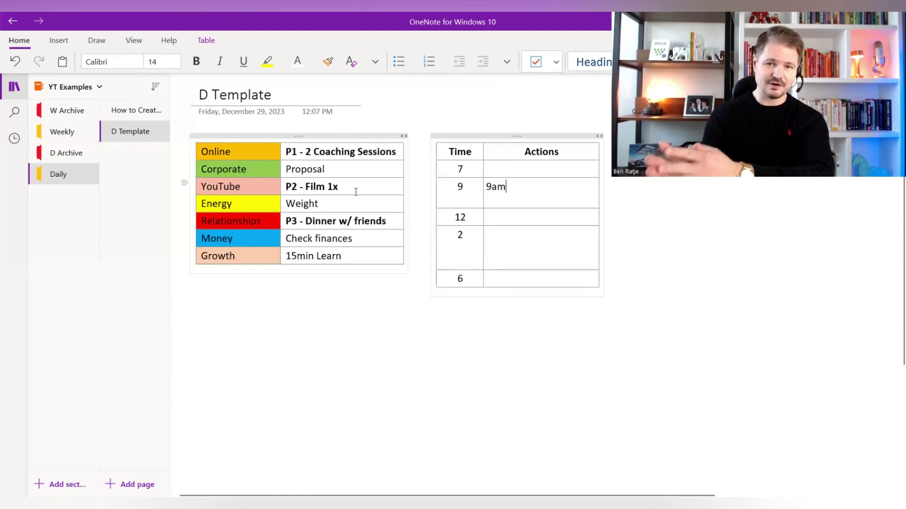
left_click(150, 110)
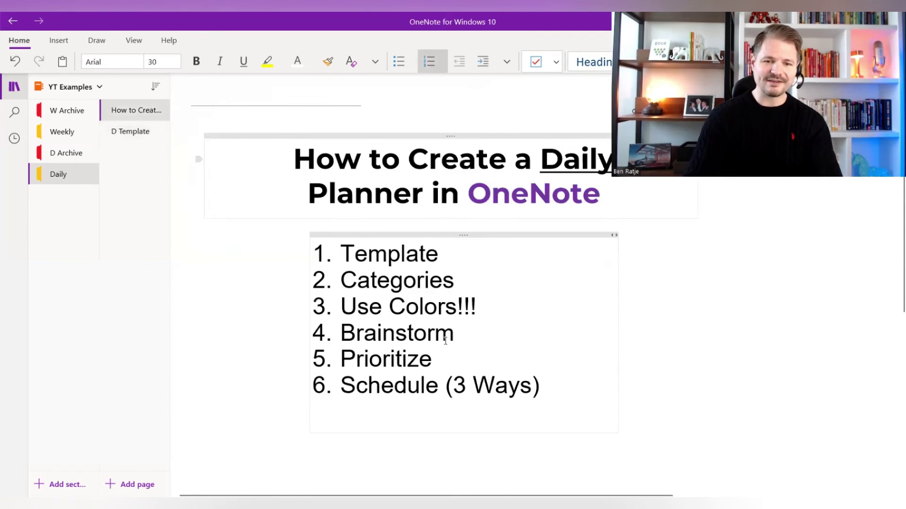
left_click(140, 132)
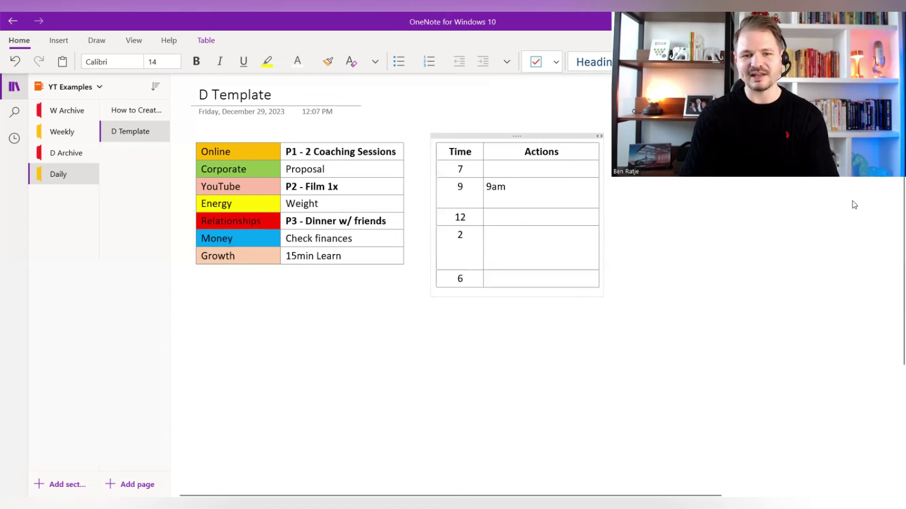
- Enter 'Coaching 1' and '10am Coaching 2' on two lines in the 9 row's Actions cell
type("Coaching 1")
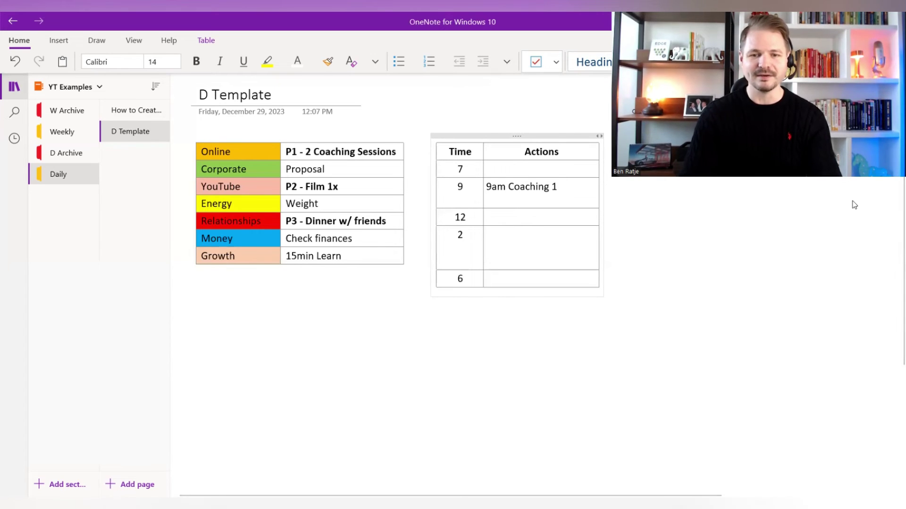
key("Return")
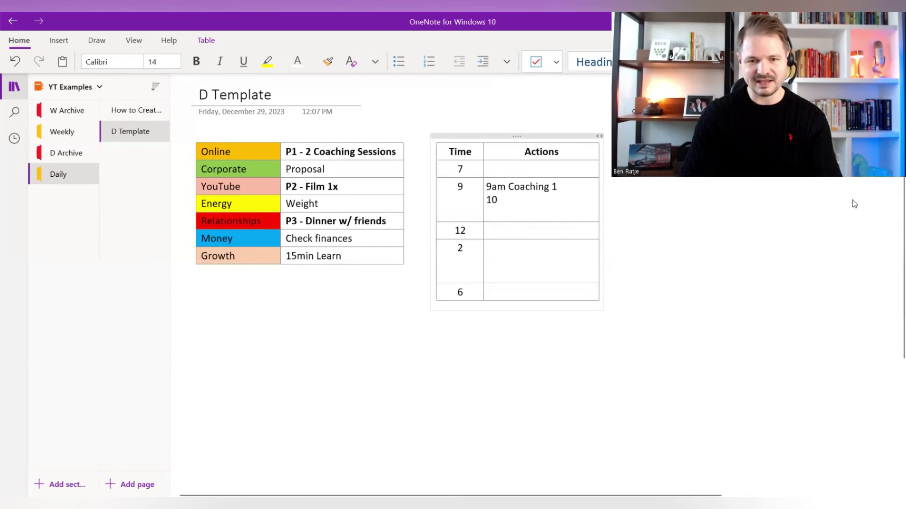
type("10am Coaching ")
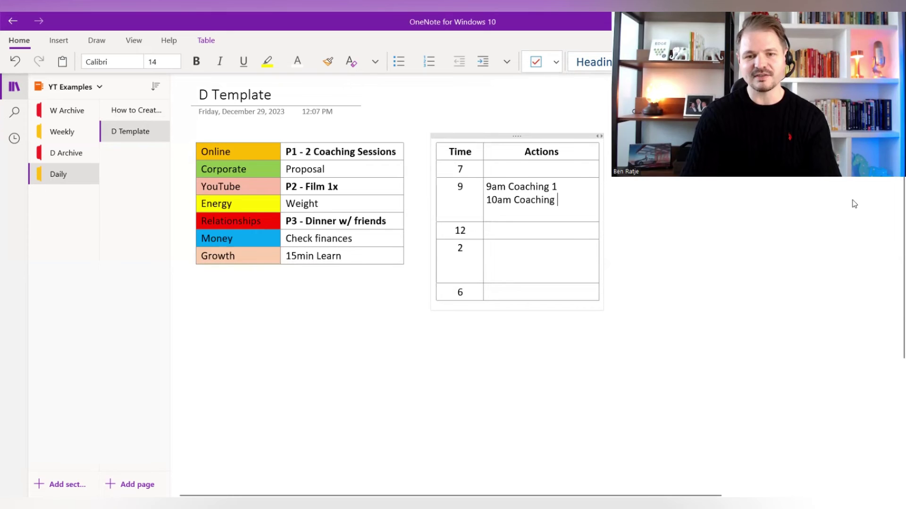
type("2")
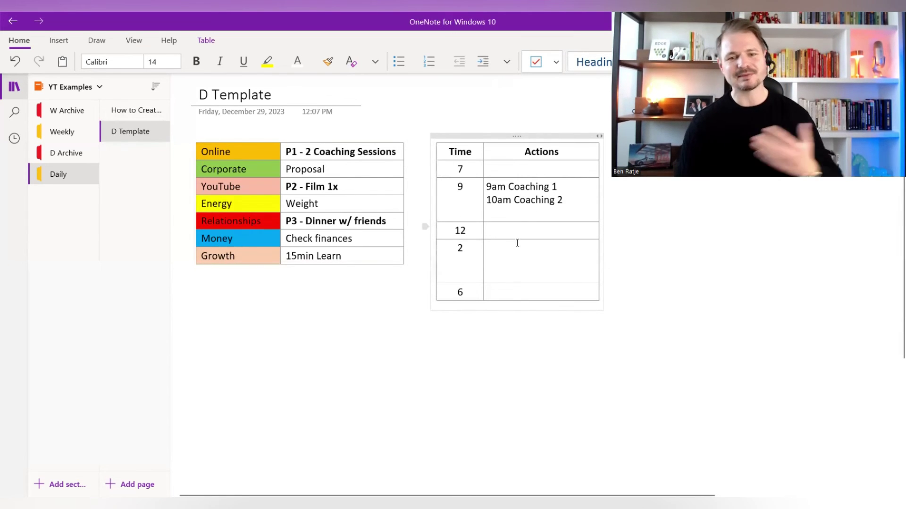
- Add '2pm Youtube' and '6:30pm Restaurant' to the Actions cells of the 2 and 6 rows
left_click(532, 244)
type("2pm")
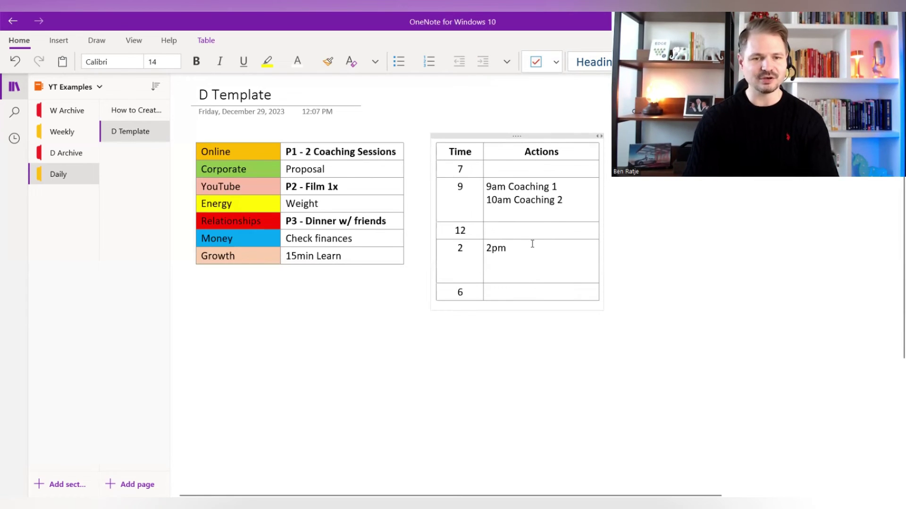
type(" Yout")
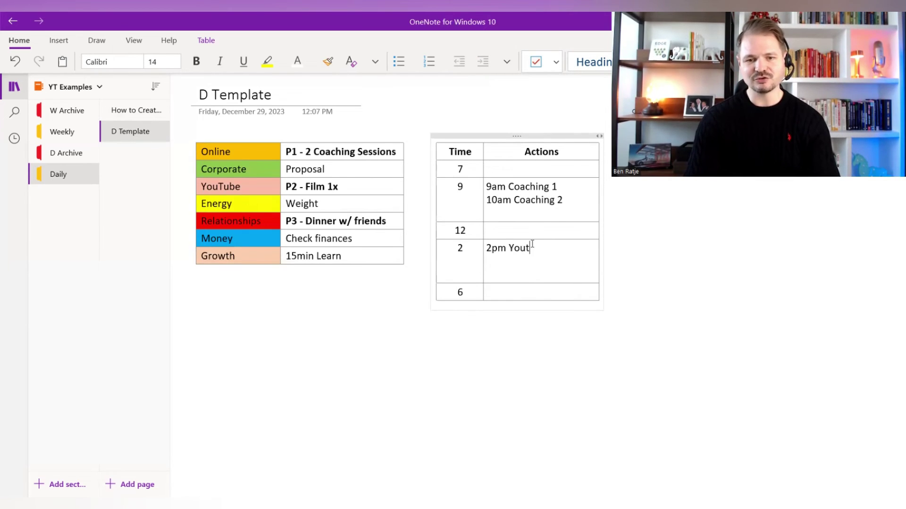
type("ube")
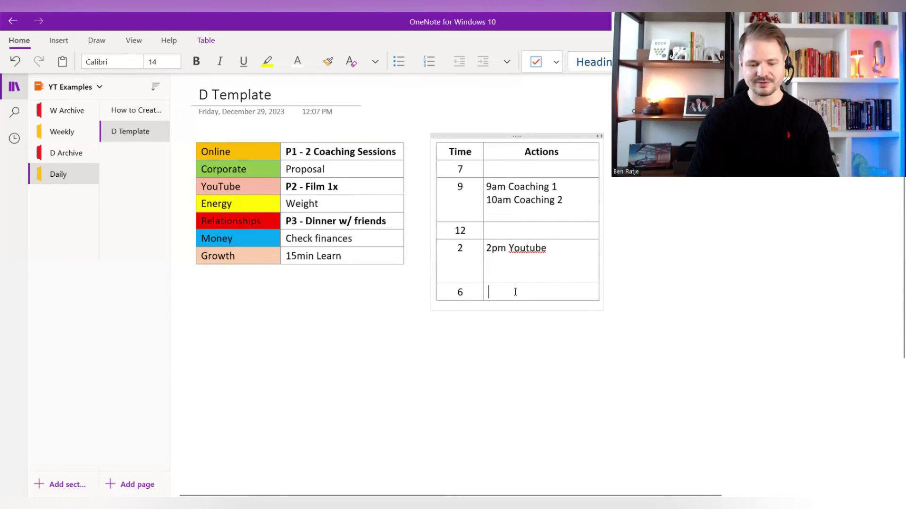
type("6")
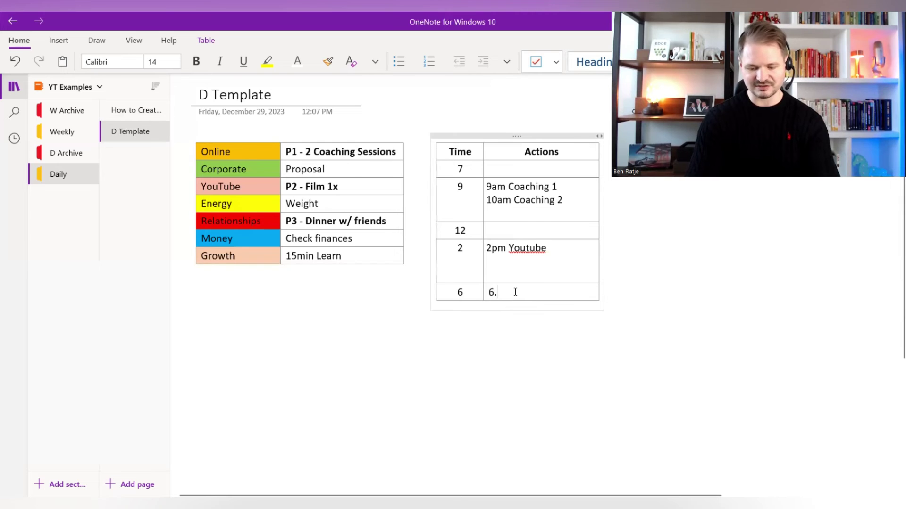
type(".:30pm")
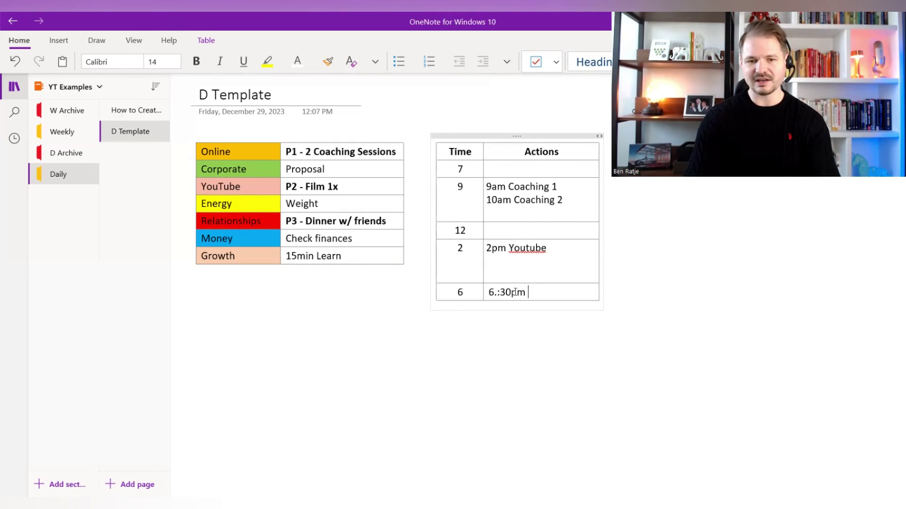
key("BackSpace")
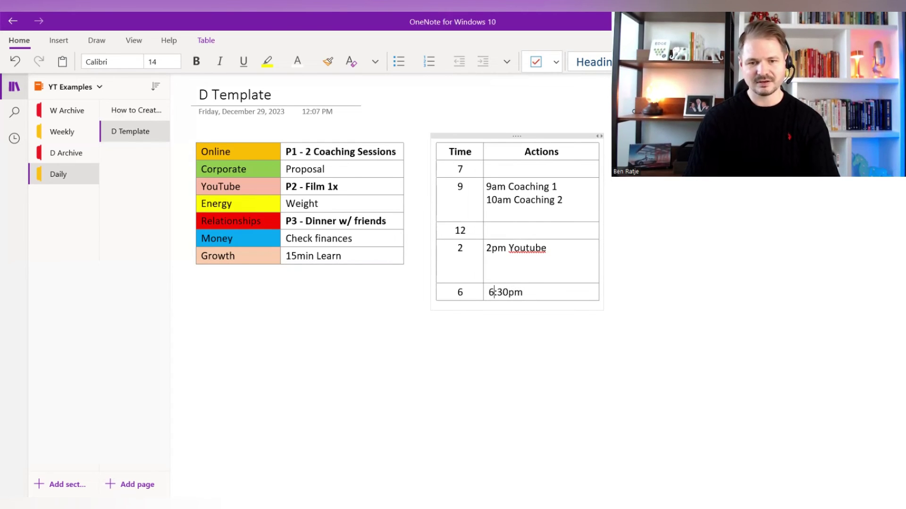
key("End")
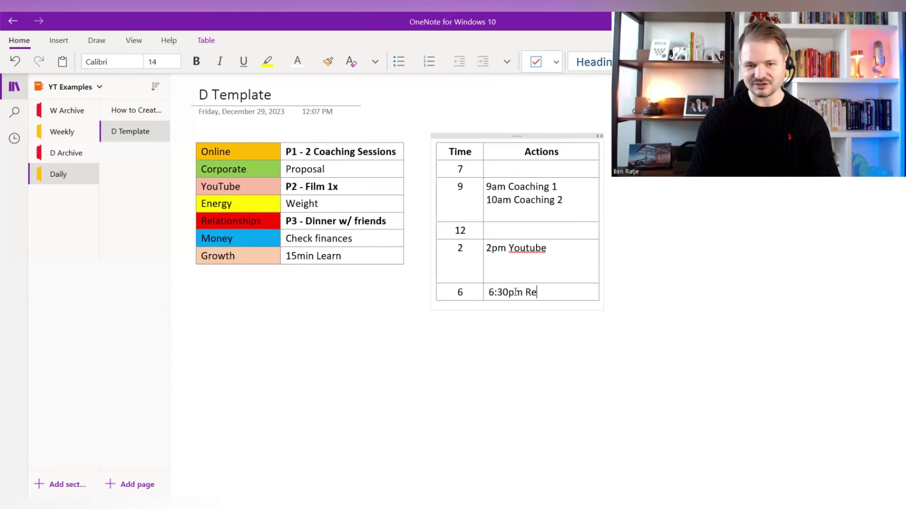
type("Restaurant")
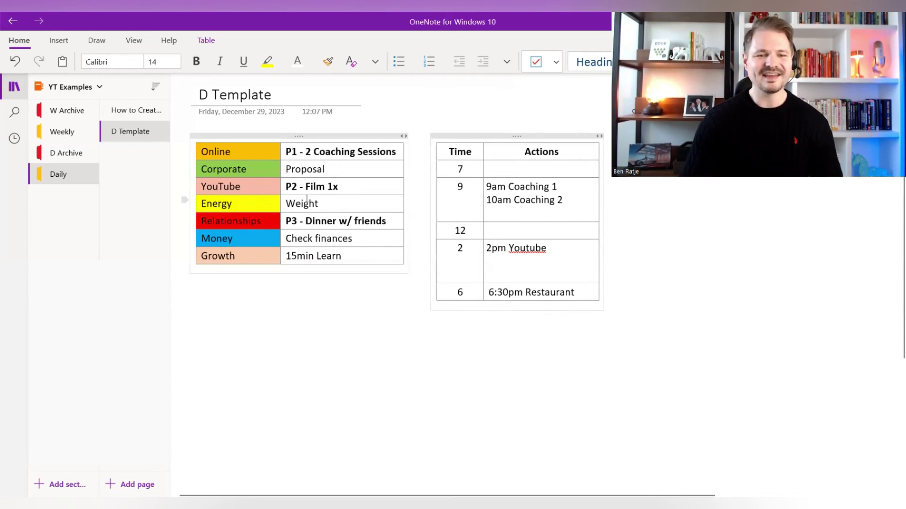
left_click(330, 221)
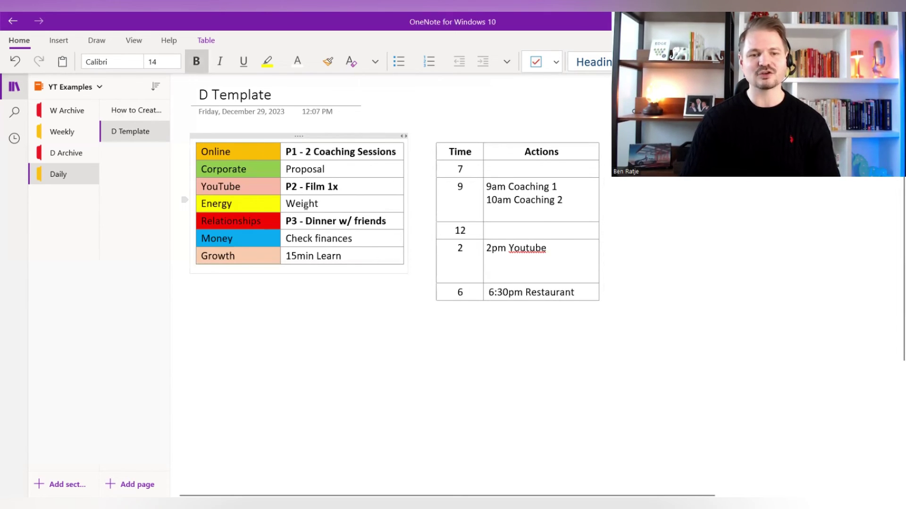
- Copy 'Weight' into the 7 row and 'Proposal' into the 9 row from the priorities table
double_click(306, 205)
key("ctrl+c")
left_click(531, 168)
key("ctrl+v")
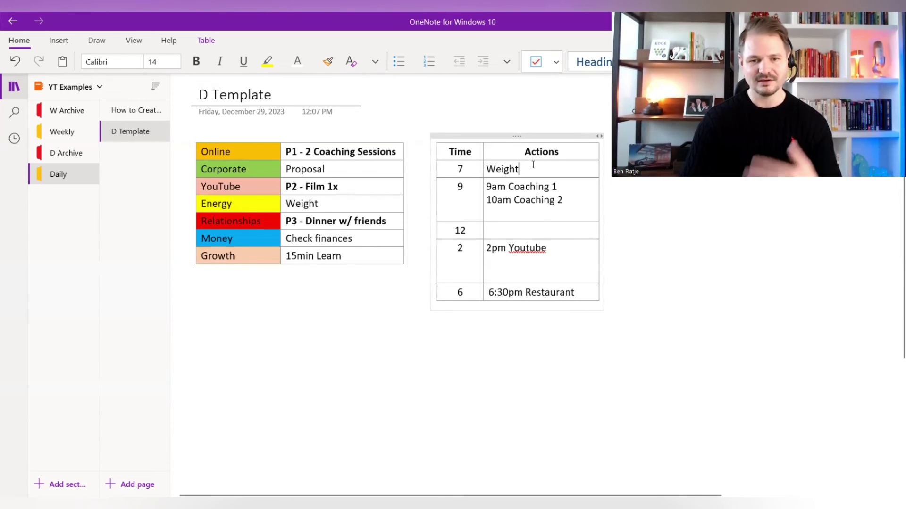
double_click(297, 168)
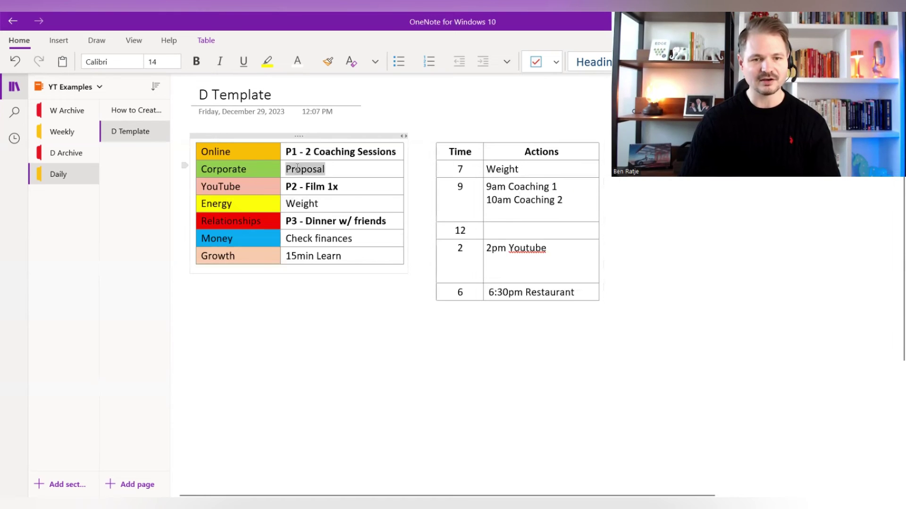
key("ctrl+c")
left_click(540, 212)
key("ctrl+v")
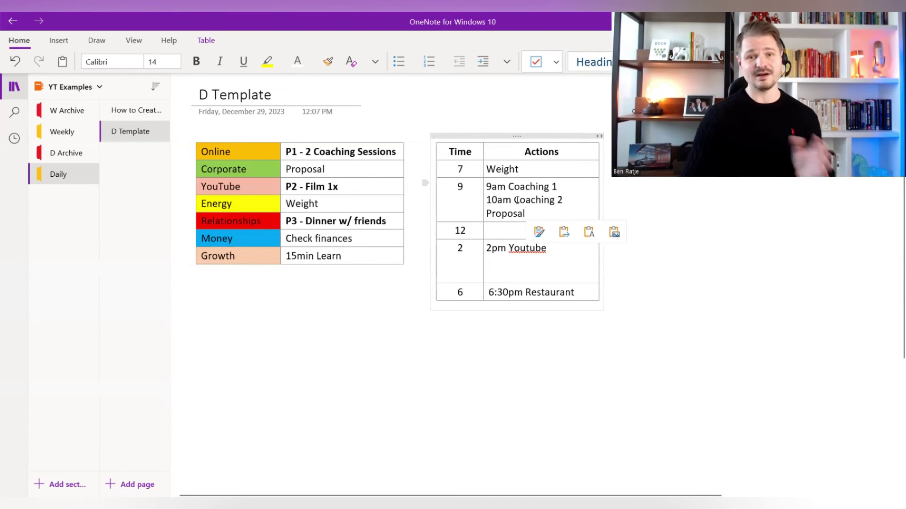
- Copy 'Check finances' and '15min Learn' from the priorities table onto new lines in the 2pm slot
double_click(325, 236)
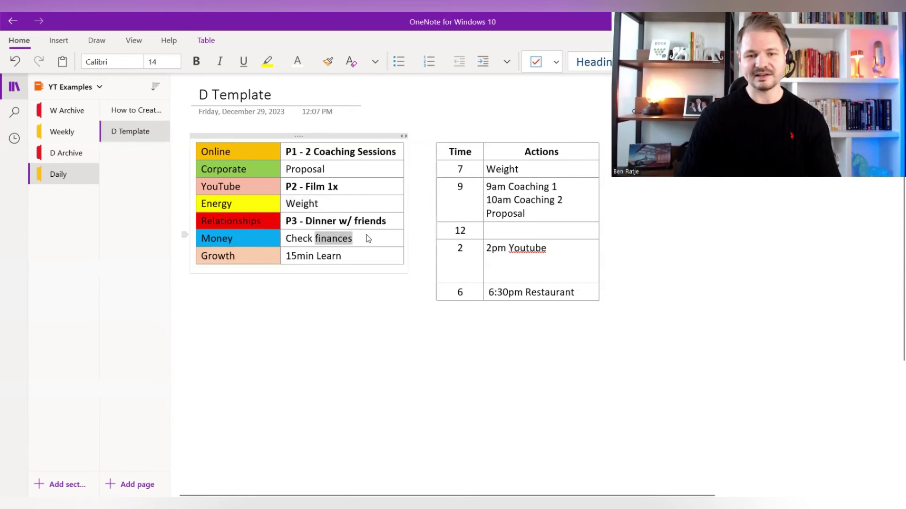
key("shift+Home")
key("ctrl+c")
left_click(563, 245)
key("Return")
key("ctrl+v")
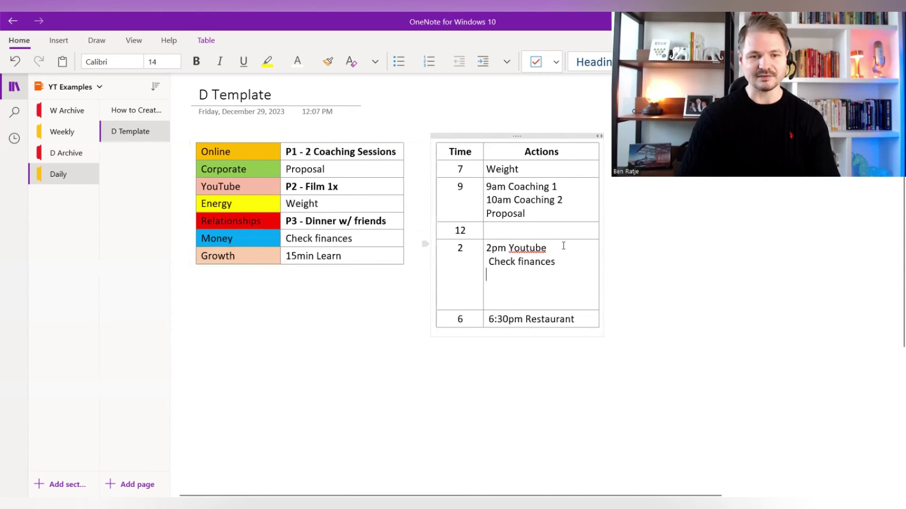
double_click(328, 255)
key("shift+Home")
key("ctrl+c")
left_click(584, 275)
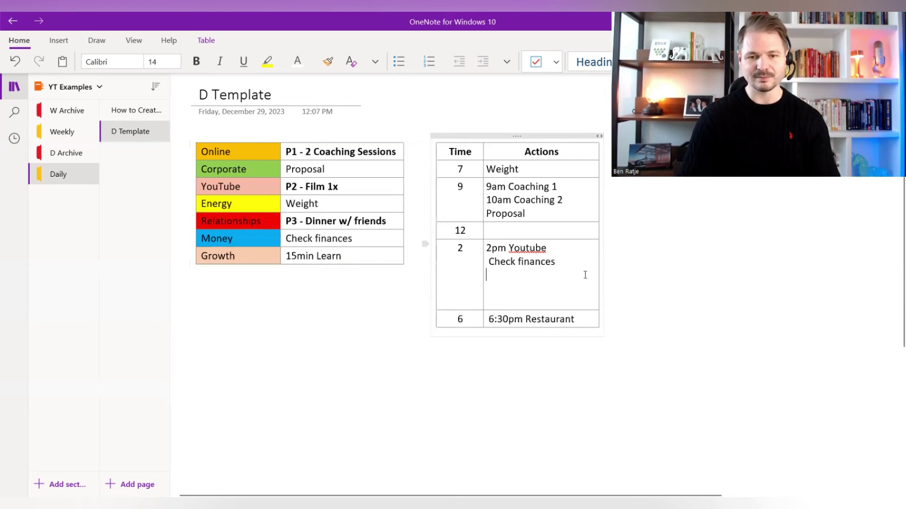
key("ctrl+v")
key("Delete")
key("Delete")
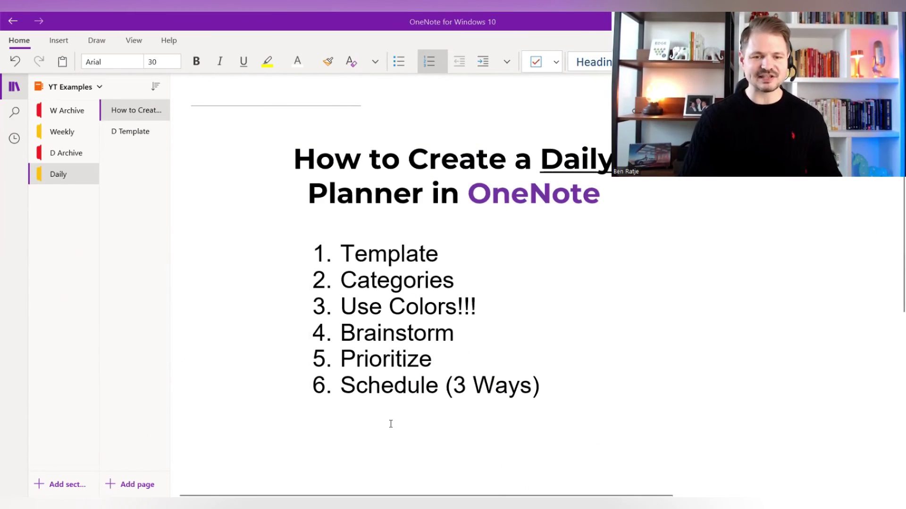
- Colour '7. Time Stamp & Archive' black so it shows, glance at D Archive, then reopen D Template
triple_click(390, 424)
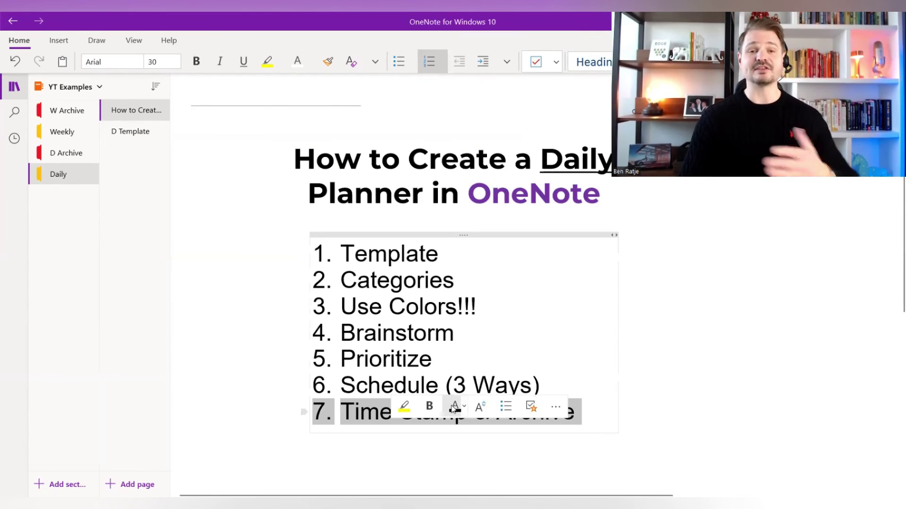
left_click(453, 409)
left_click(774, 330)
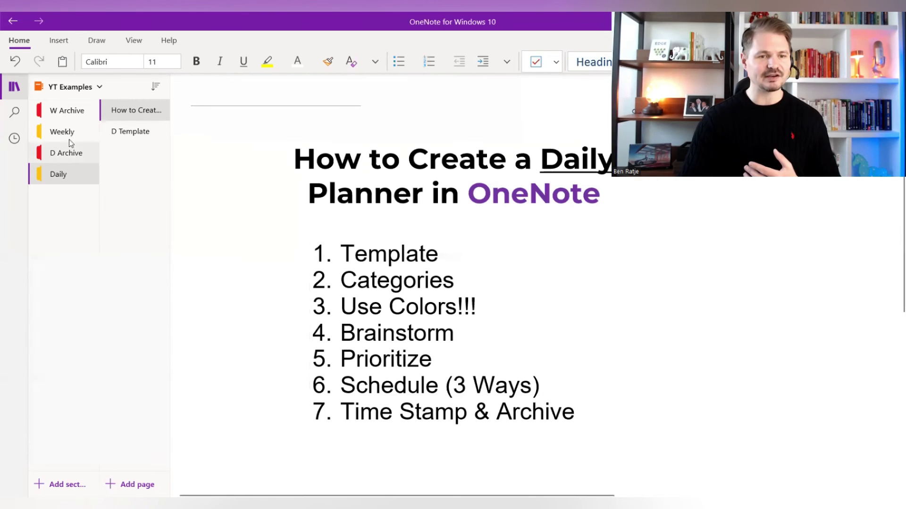
left_click(63, 155)
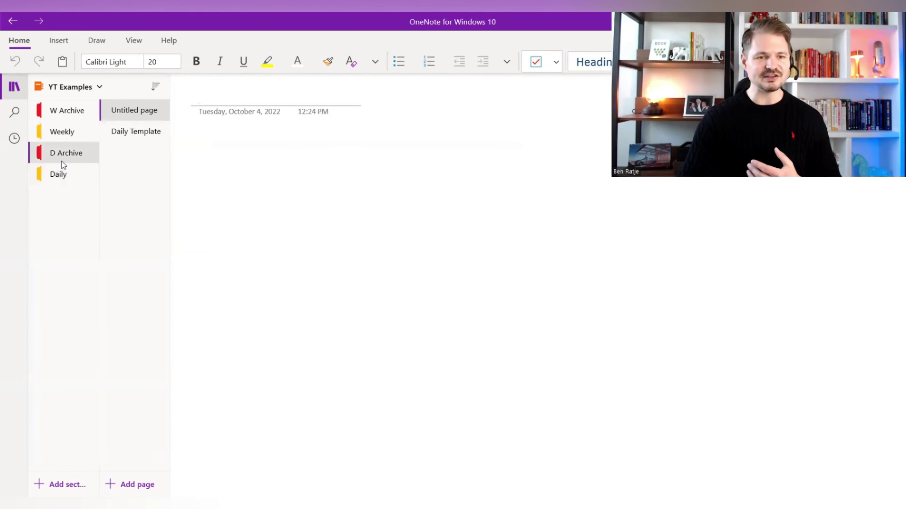
left_click(60, 173)
left_click(124, 134)
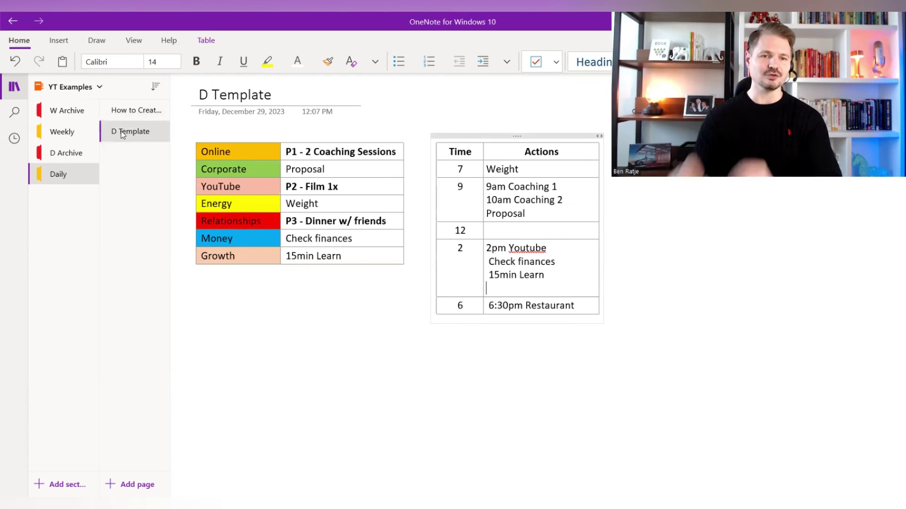
- Duplicate the filled D Template page, retitle it 'D 23.12.29', and move it into D Archive
left_click(124, 132)
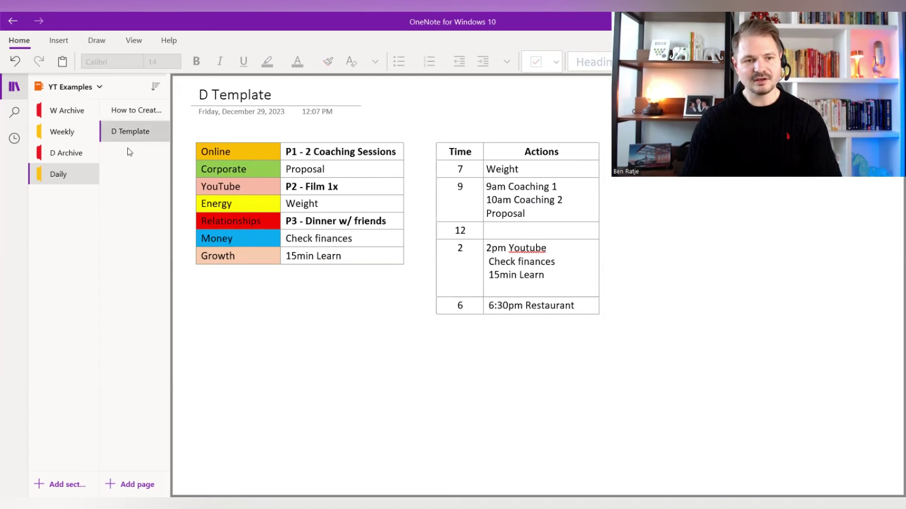
key("ctrl+v")
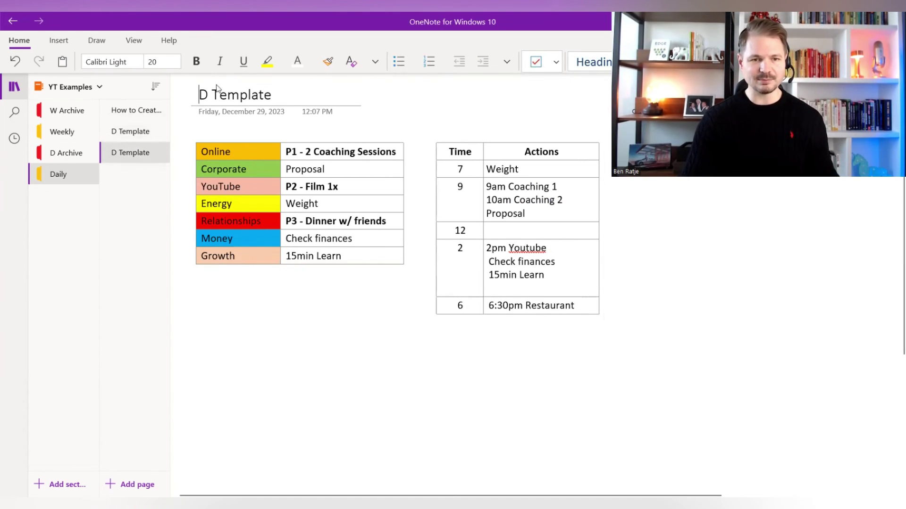
left_click_drag(212, 95, 272, 100)
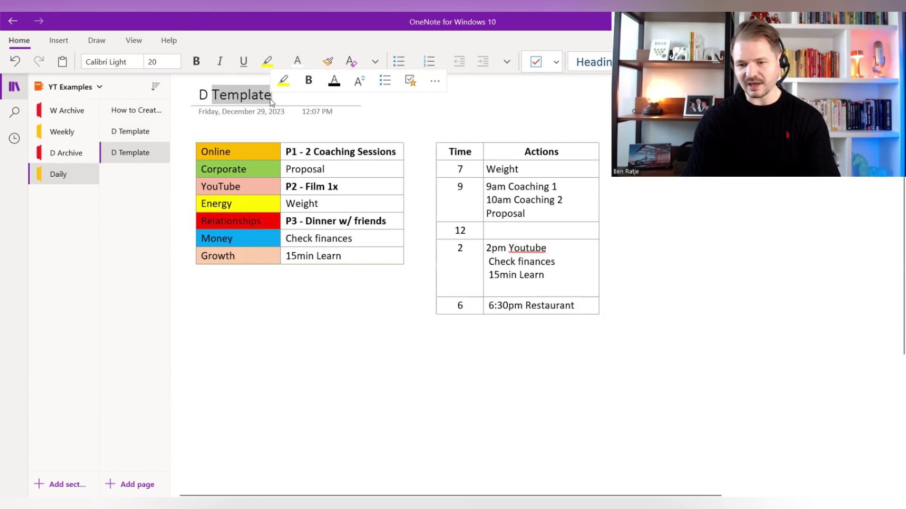
type("23.")
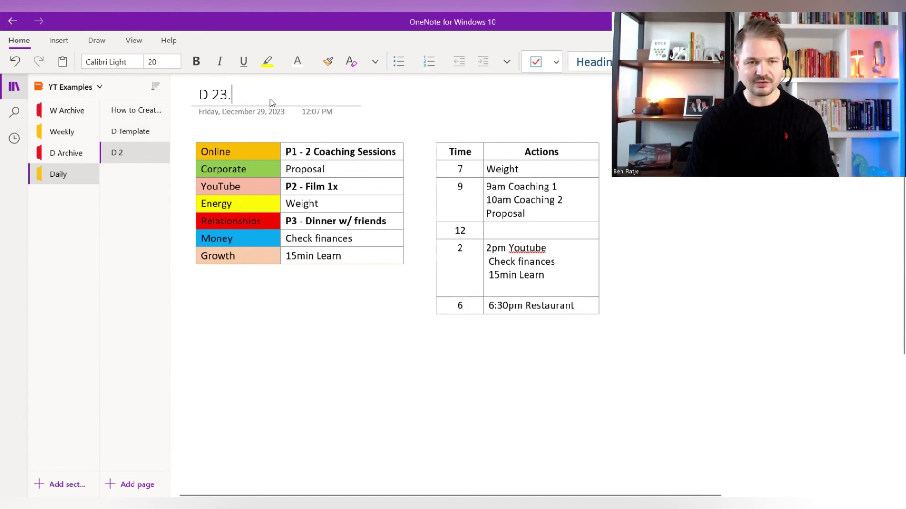
type("12.")
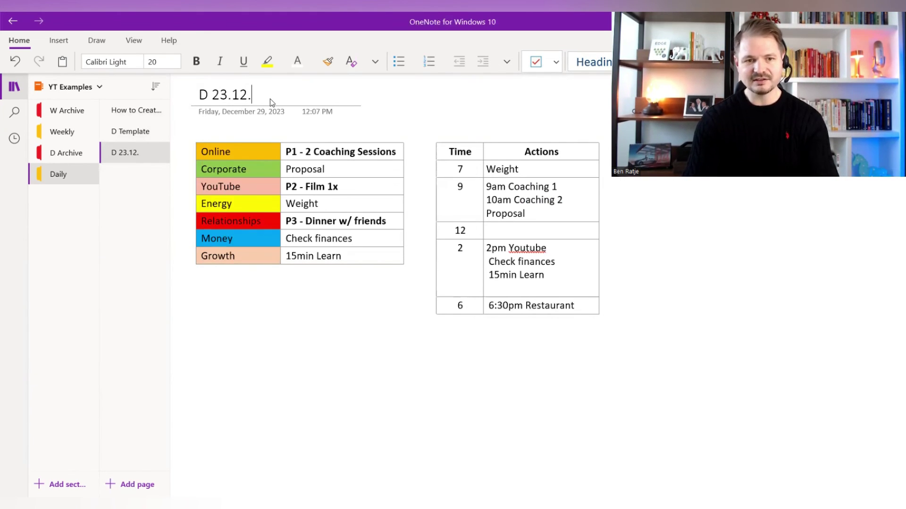
type("29")
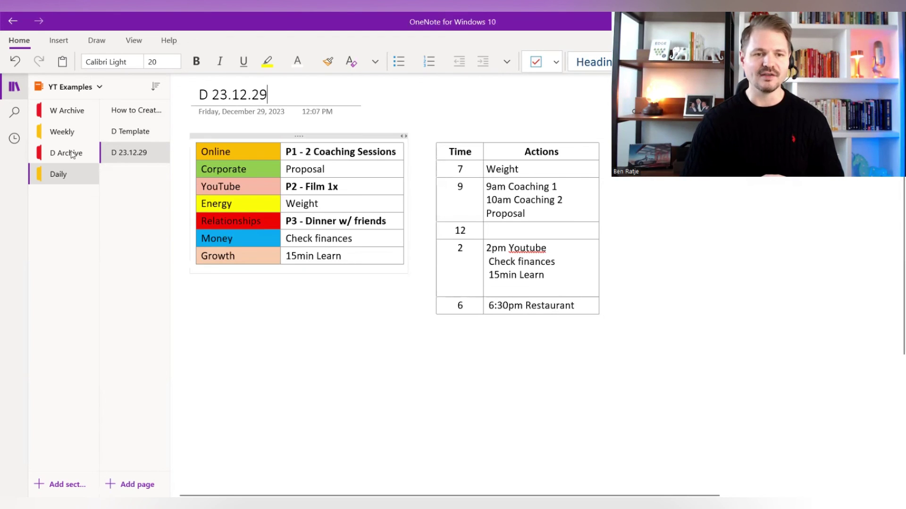
left_click(134, 146)
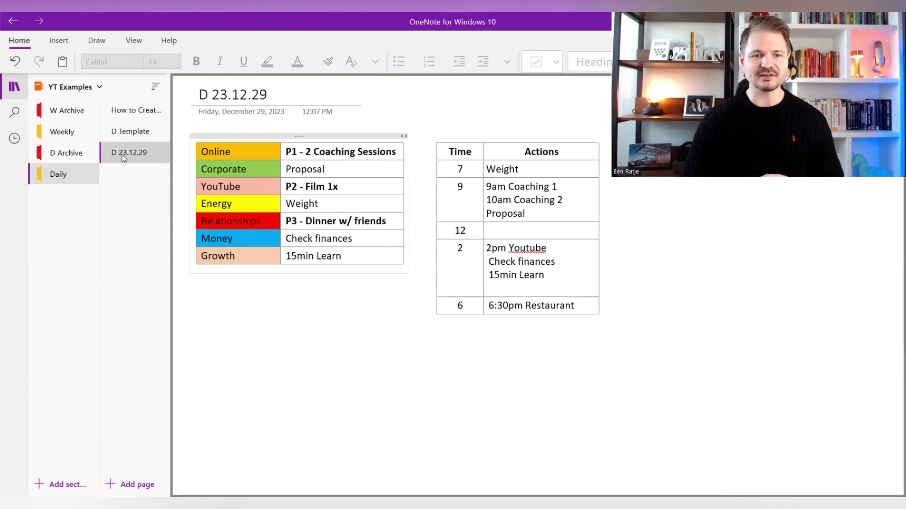
left_click_drag(110, 154, 76, 152)
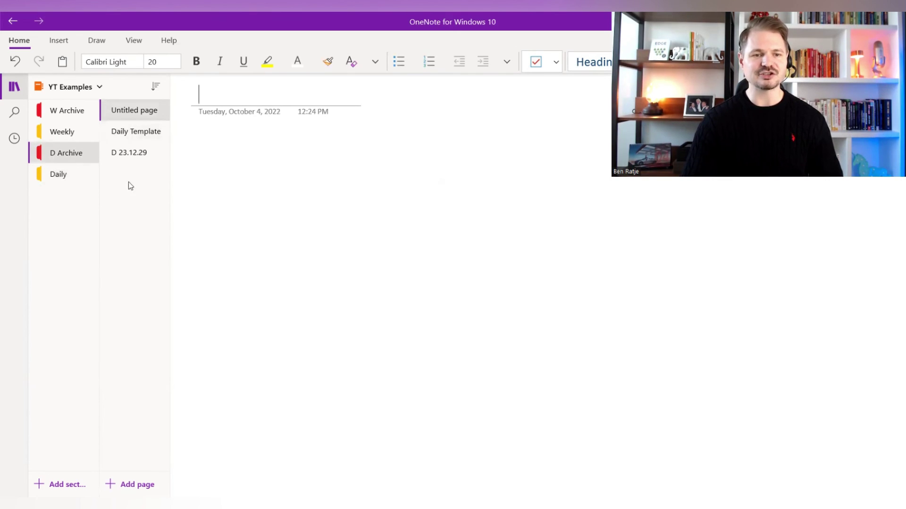
- Open the D Template page in the Daily section and clear the left table's priority entries
left_click(59, 175)
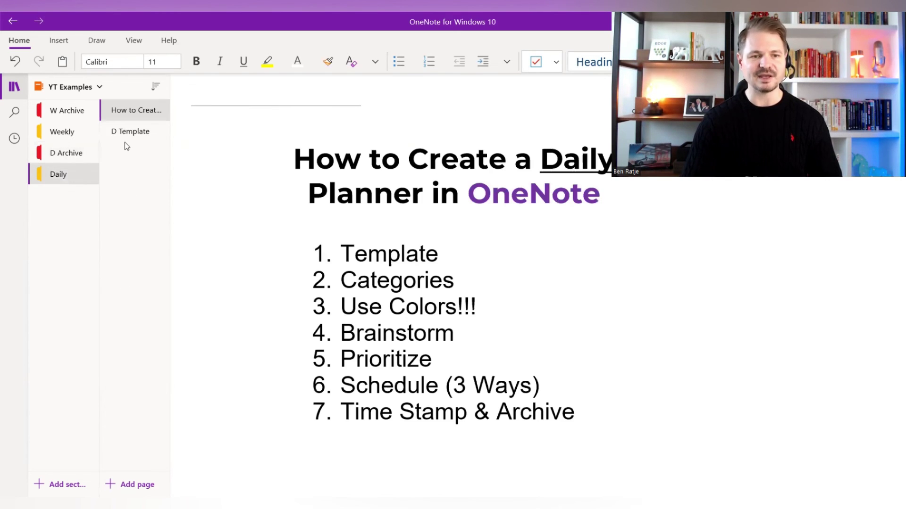
left_click(130, 137)
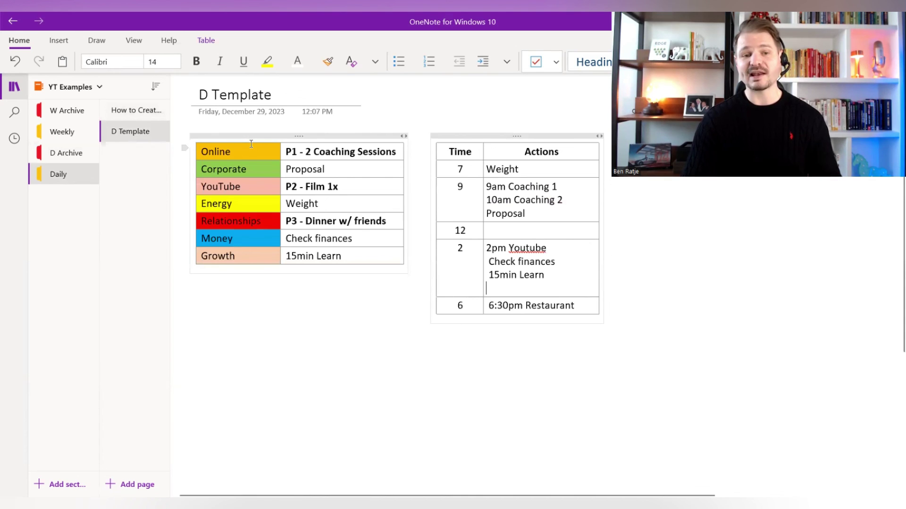
left_click_drag(336, 187, 330, 254)
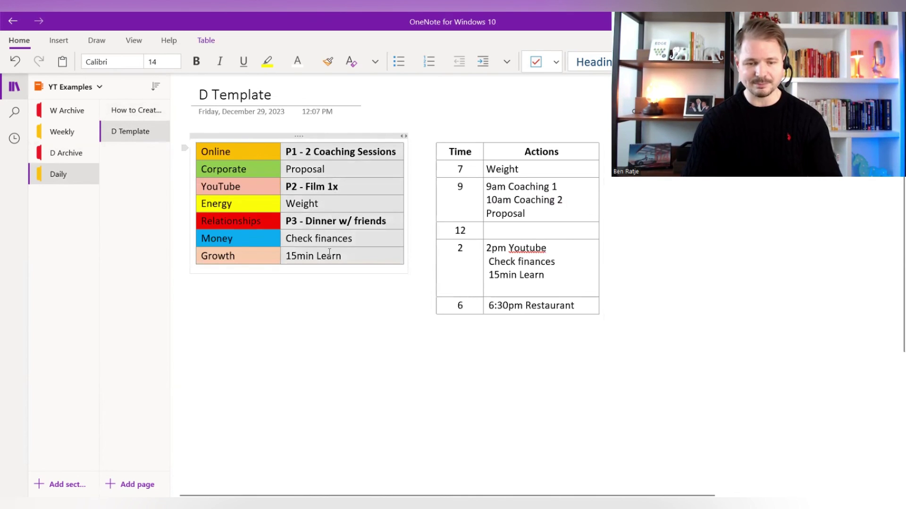
type("f")
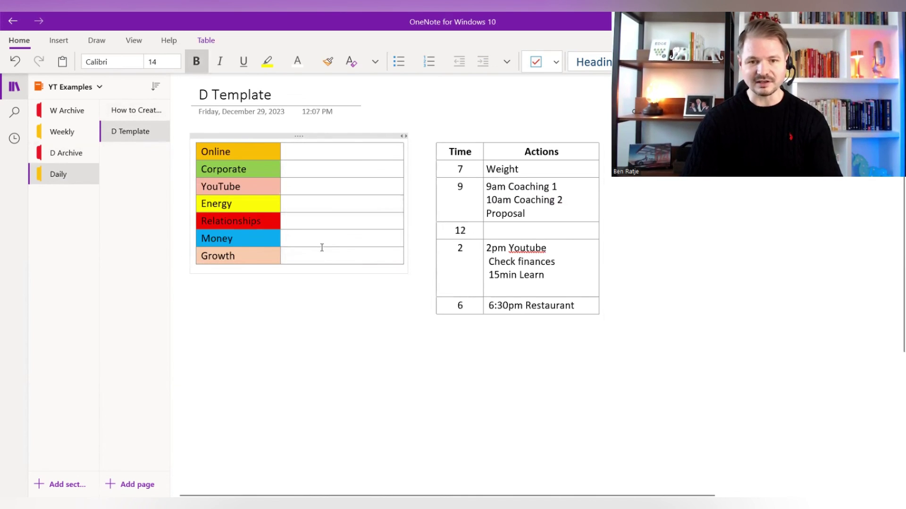
- Empty the Actions column, keeping the 9 and 2 slots two lines tall
left_click_drag(546, 168, 531, 300)
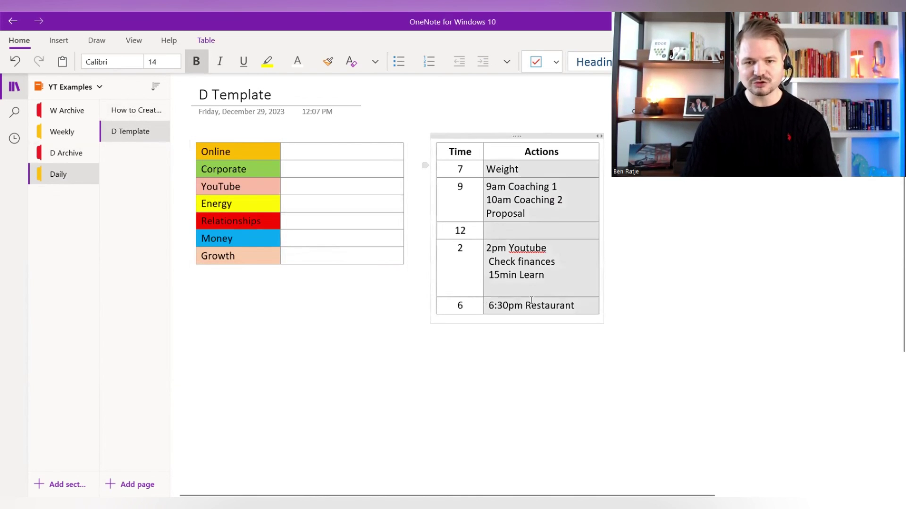
type("d")
left_click(523, 186)
key("Return")
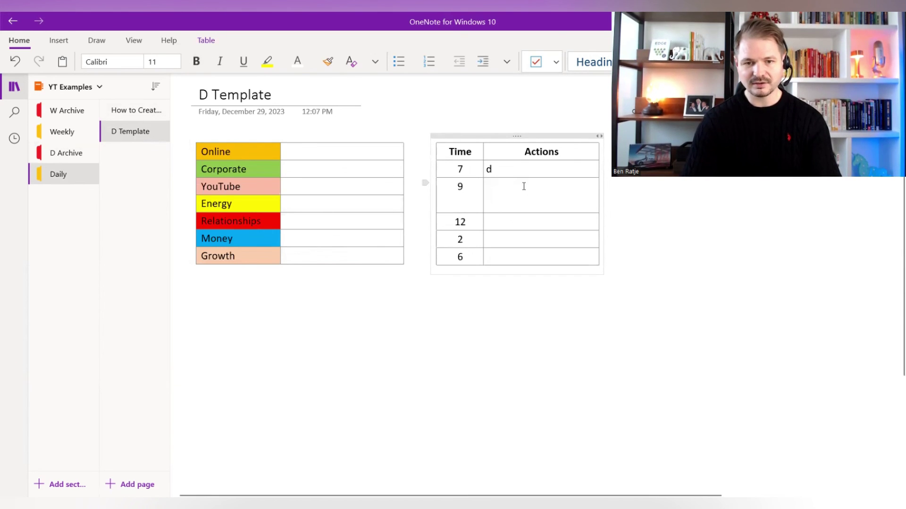
key("Return")
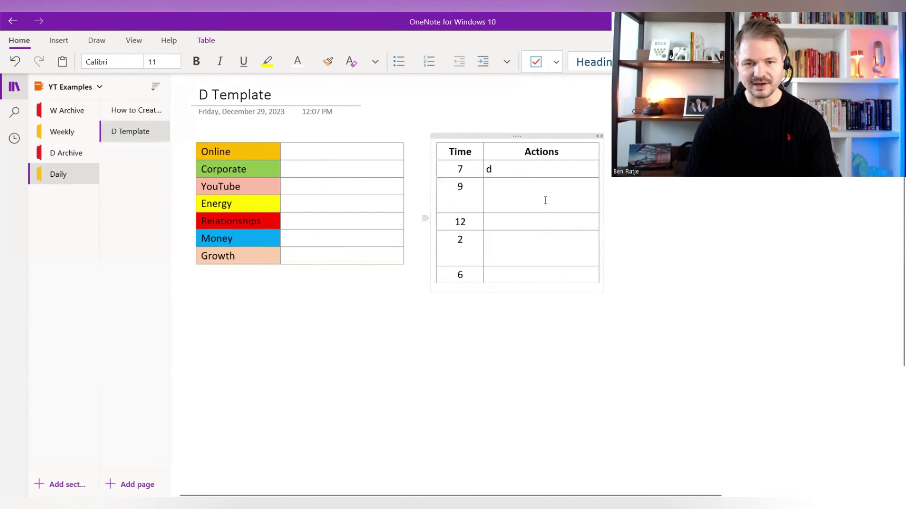
key("BackSpace")
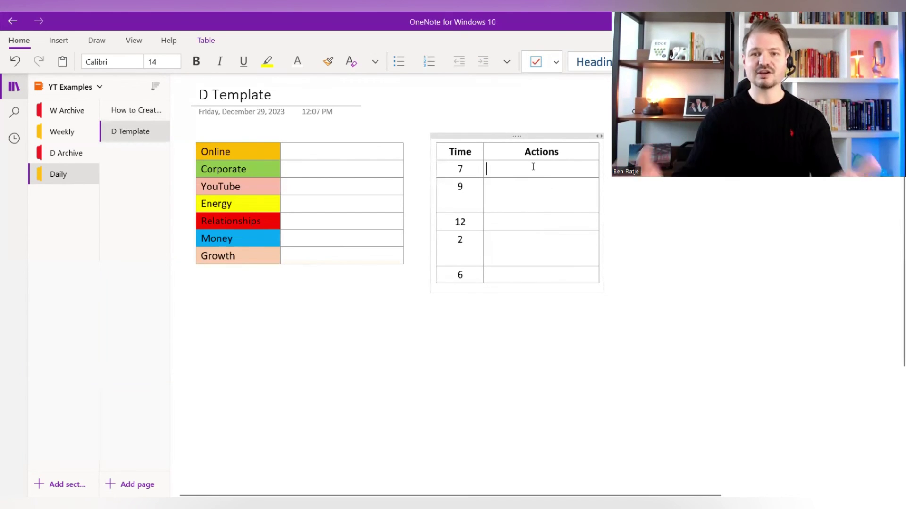
left_click(150, 129)
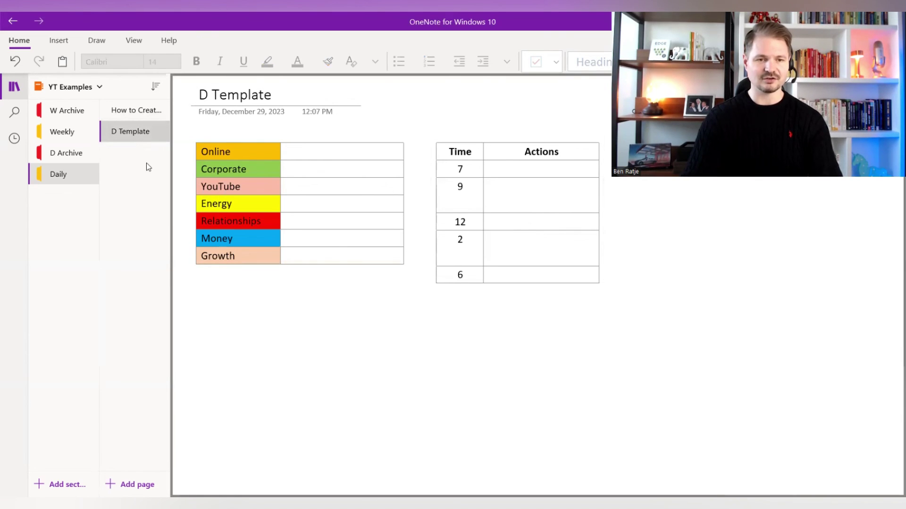
- Duplicate the cleared D Template and retitle the copy 'D 23.12.30'
key("ctrl+v")
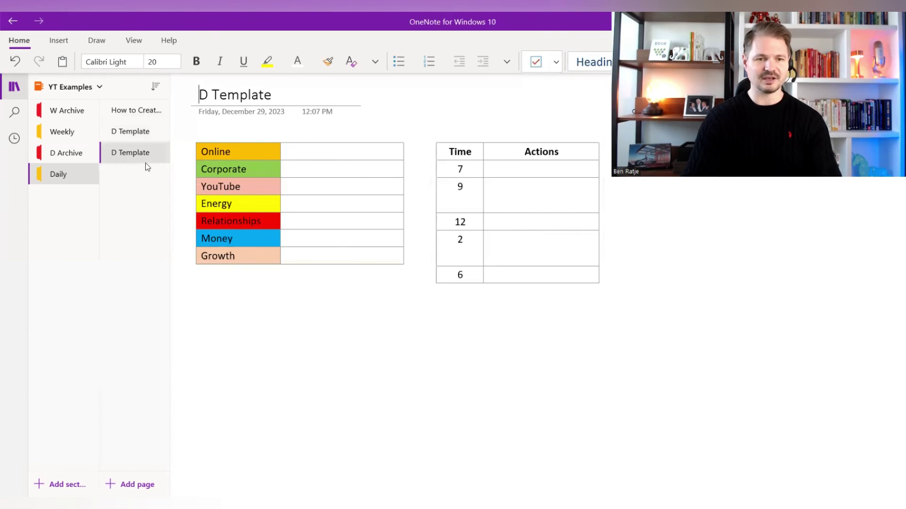
double_click(228, 96)
type("23.")
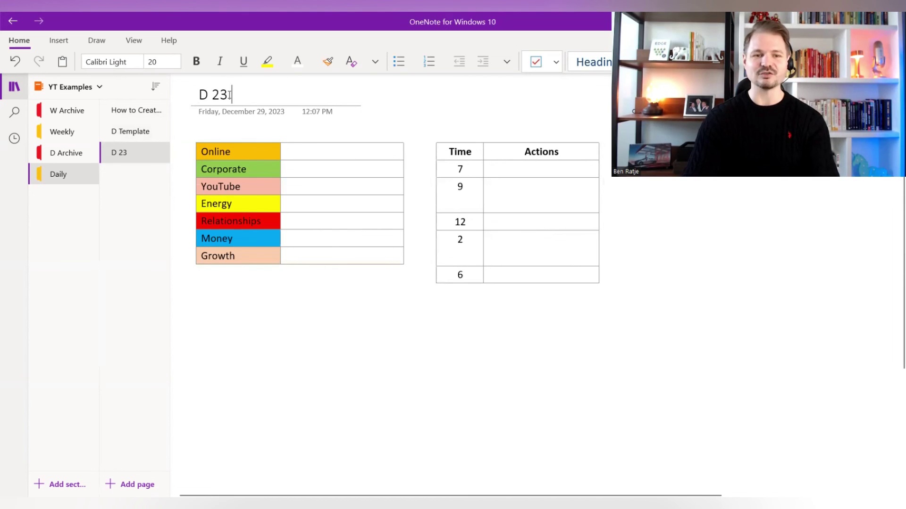
type("1")
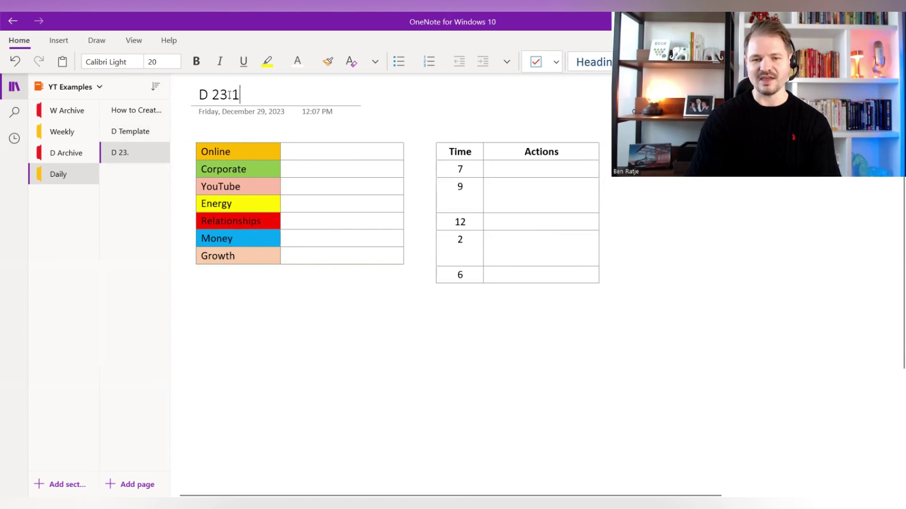
type("2.30")
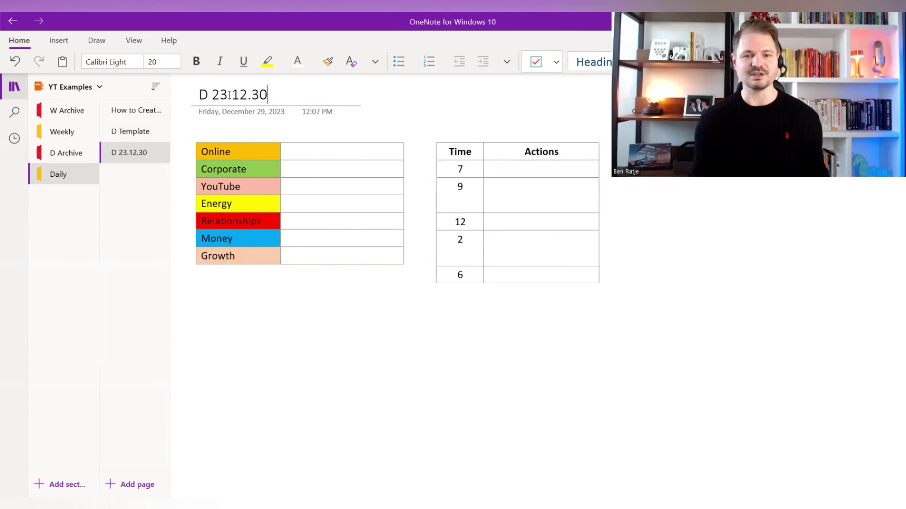